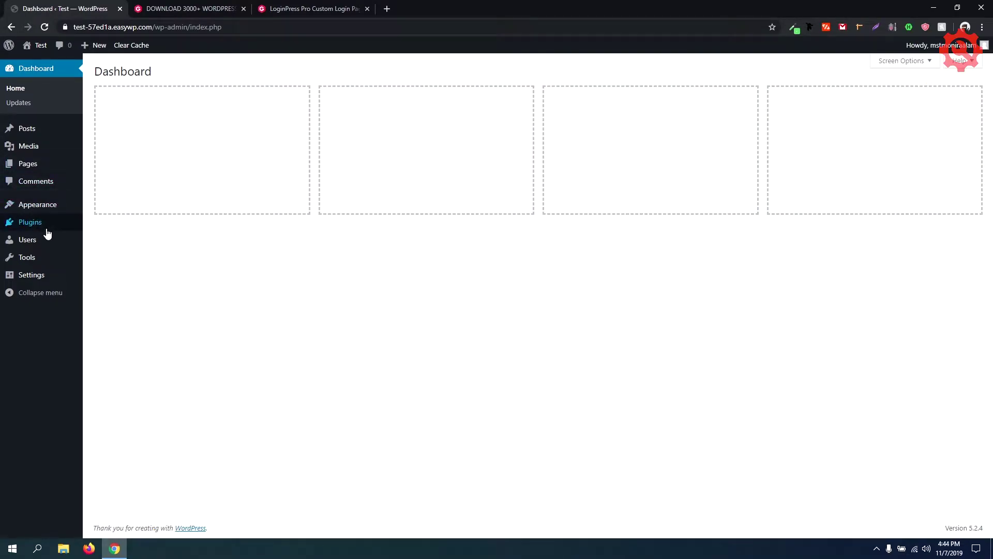
Search Add New plugins for 'loginpress' and install Custom Login Page Customizer | LoginPress
mouse_move(46, 228)
click(111, 241)
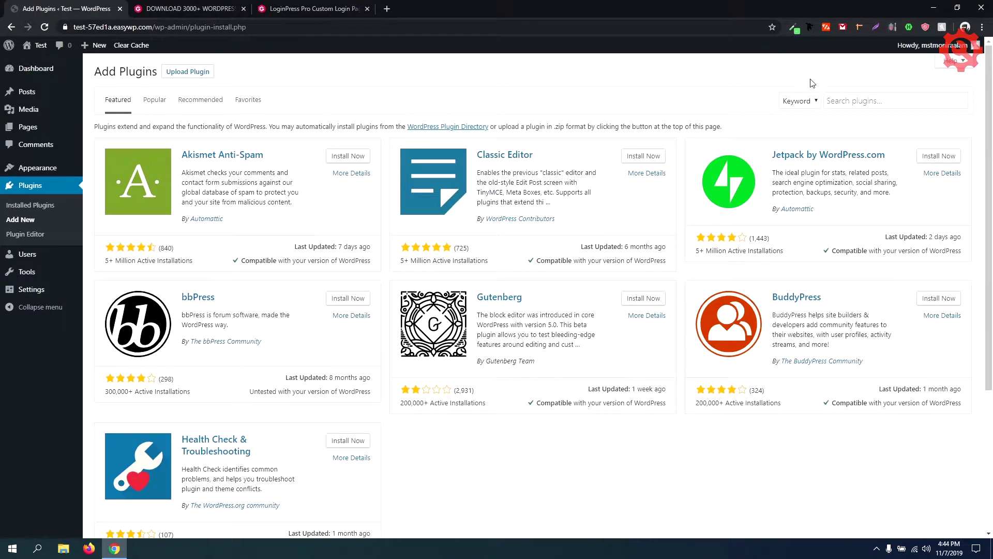
click(875, 99)
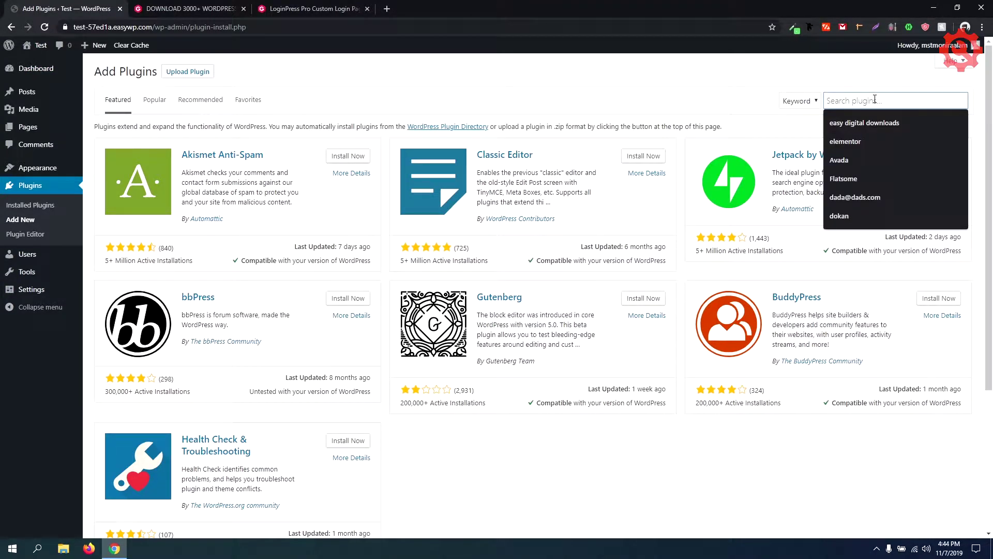
text(loginpress)
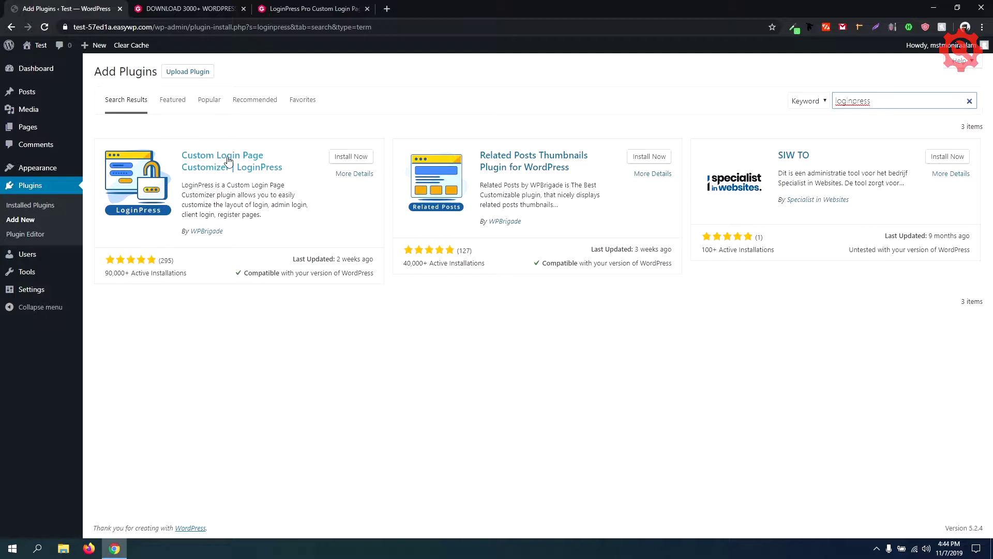
click(361, 160)
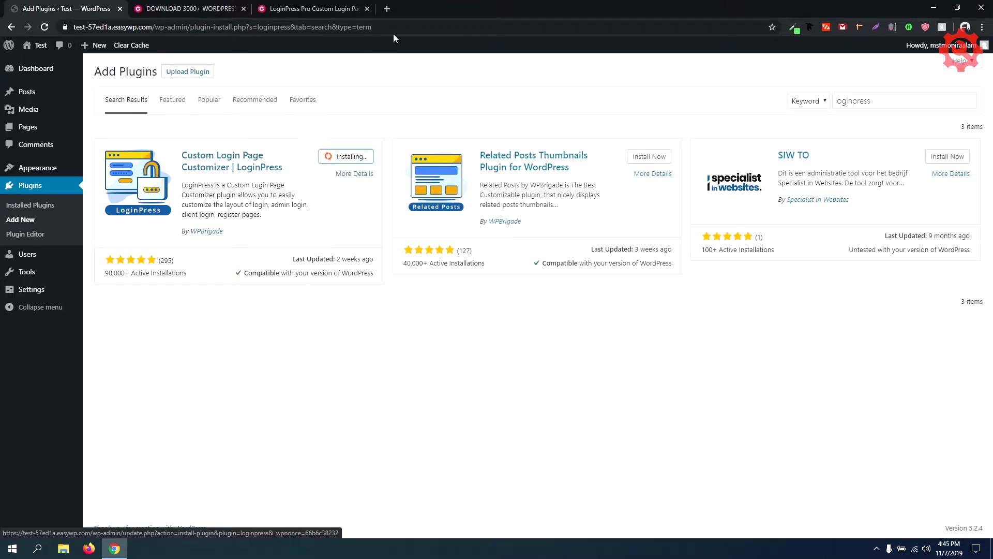
Open loginpress.pro in a new browser tab
click(390, 10)
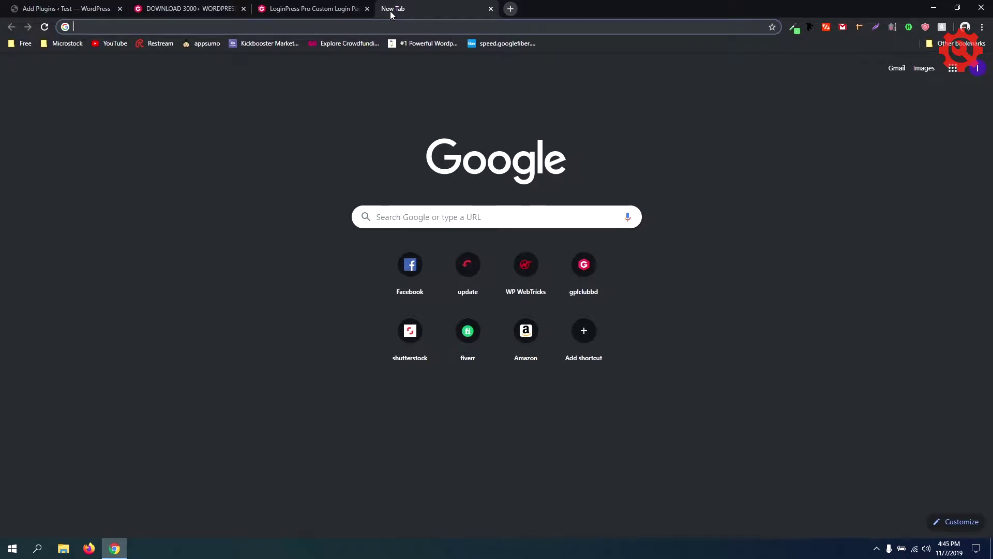
text(login)
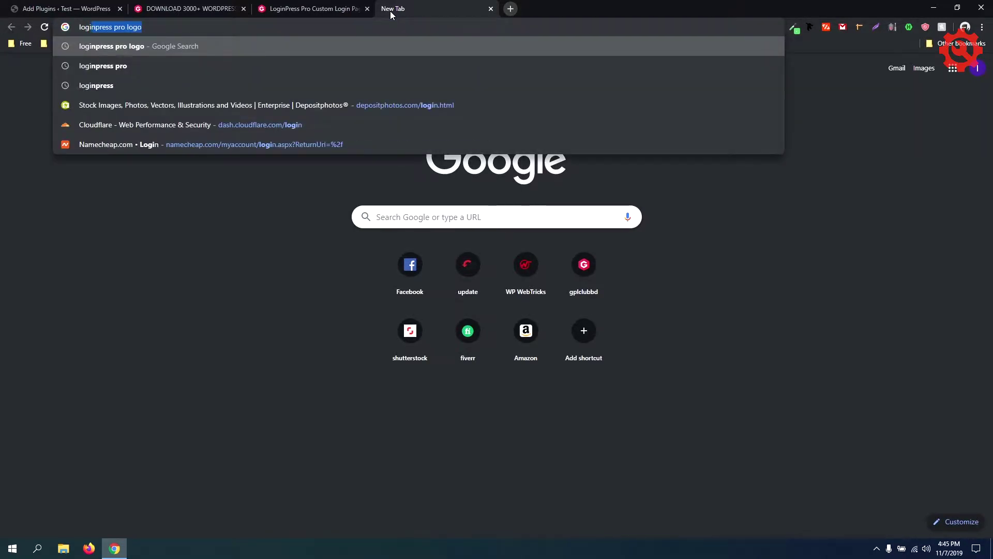
text(prew)
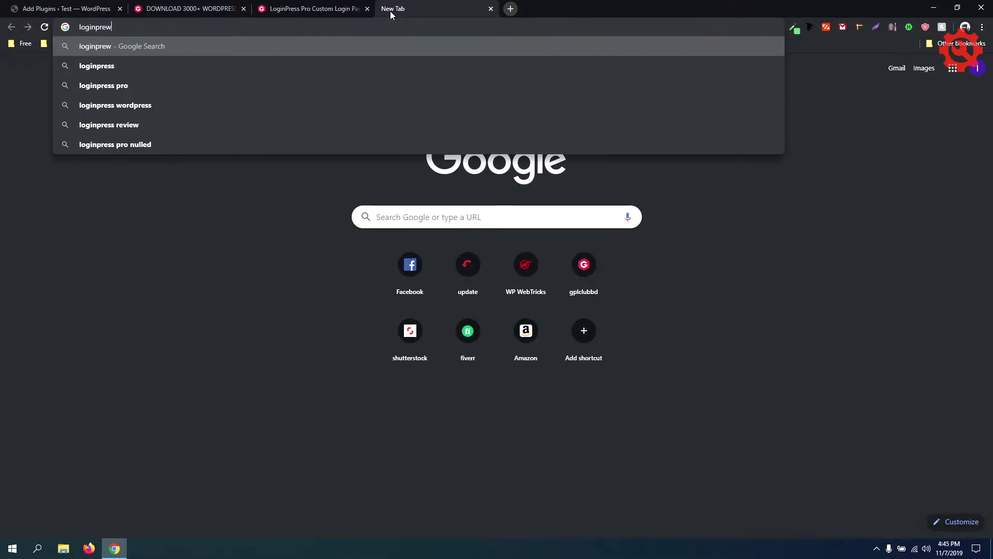
key(BackSpace)
text(ss.pro)
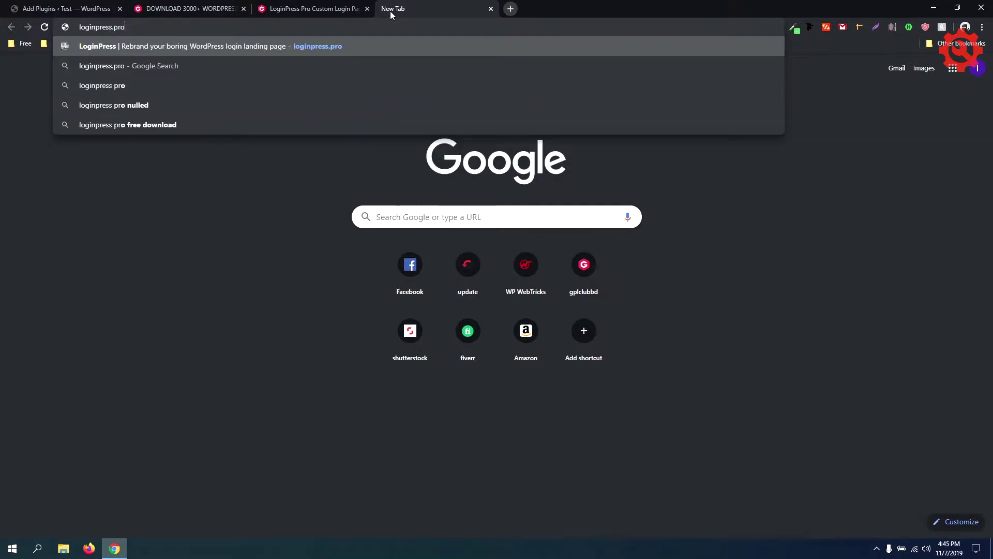
key(Return)
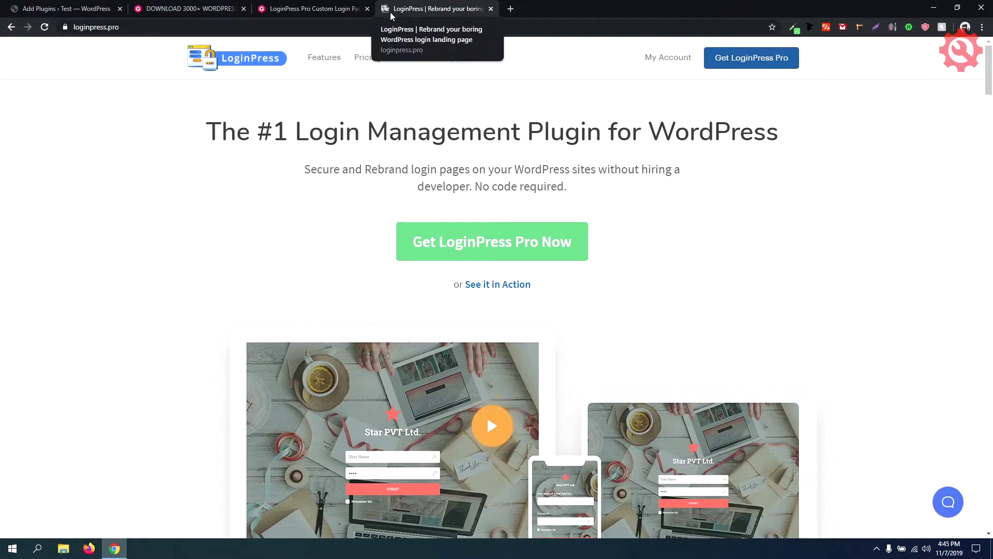
Scroll down the LoginPress site through its features and login templates to the pricing tables
scroll(476, 164, down, 10)
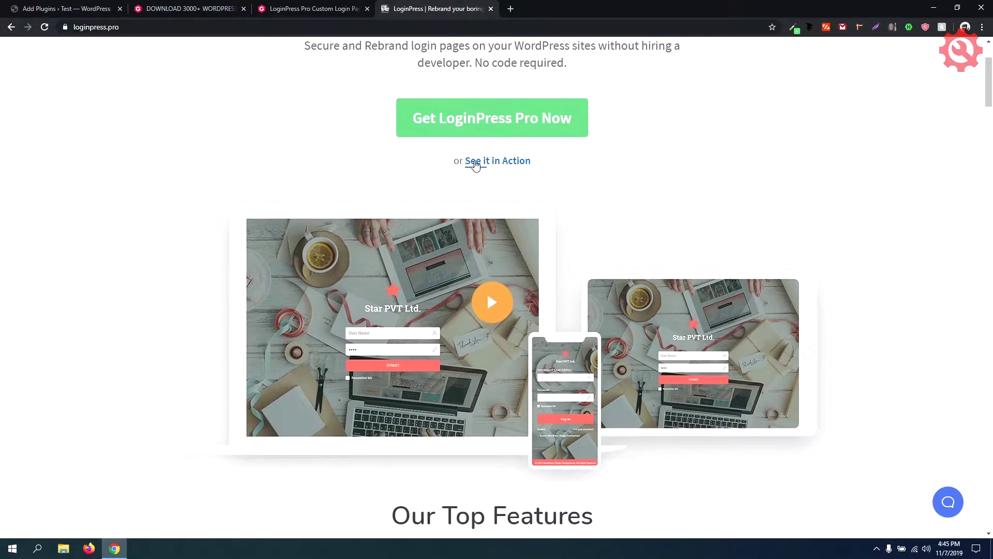
scroll(457, 173, down, 10)
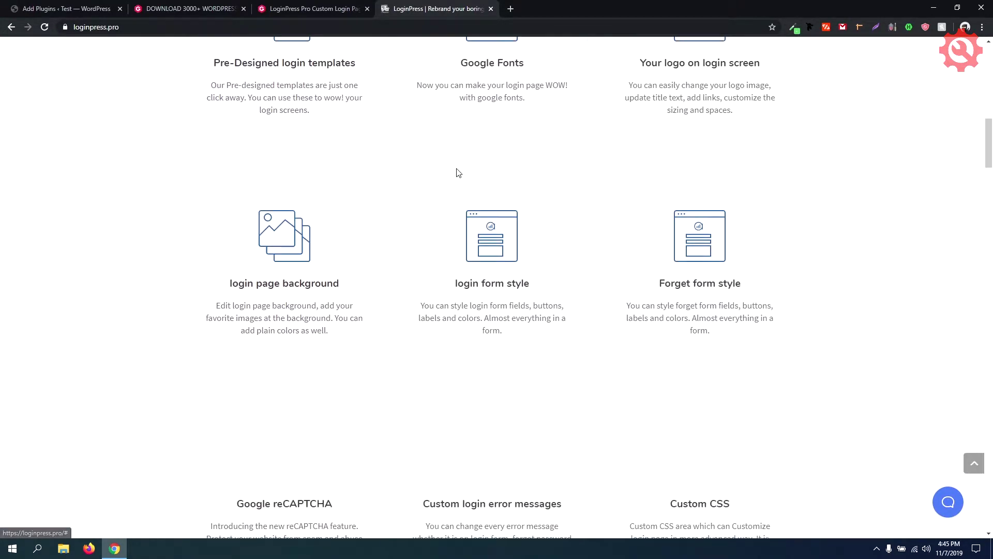
scroll(768, 222, down, 12)
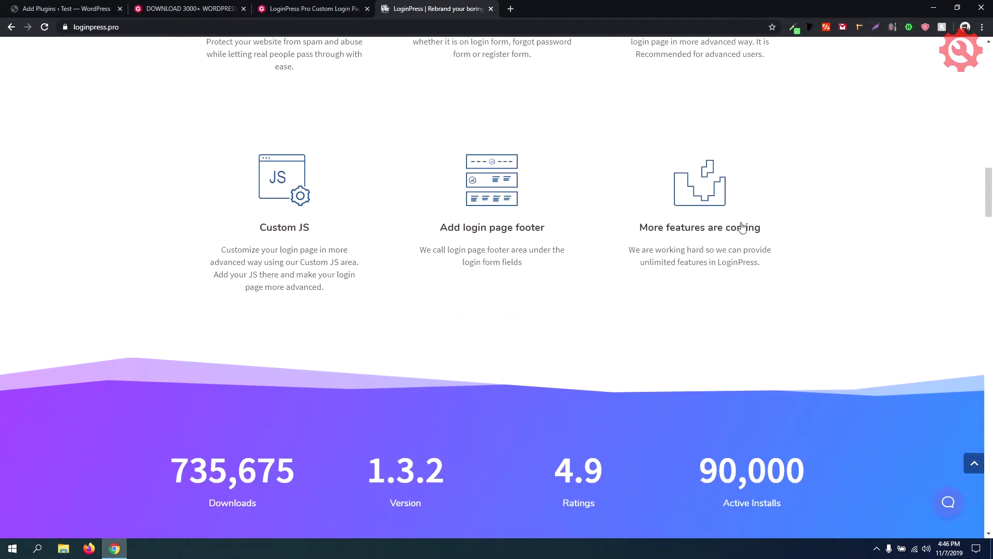
scroll(769, 226, down, 10)
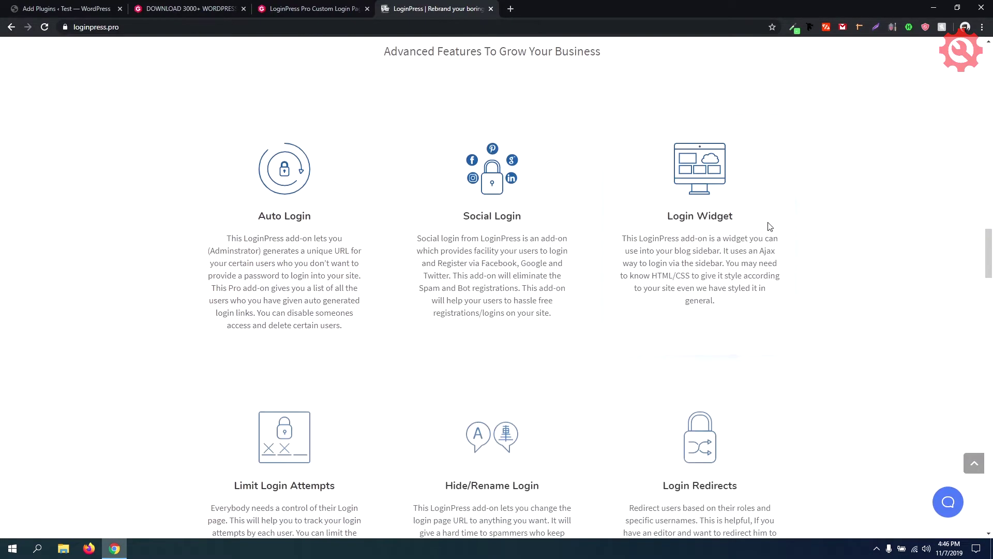
scroll(769, 227, down, 5)
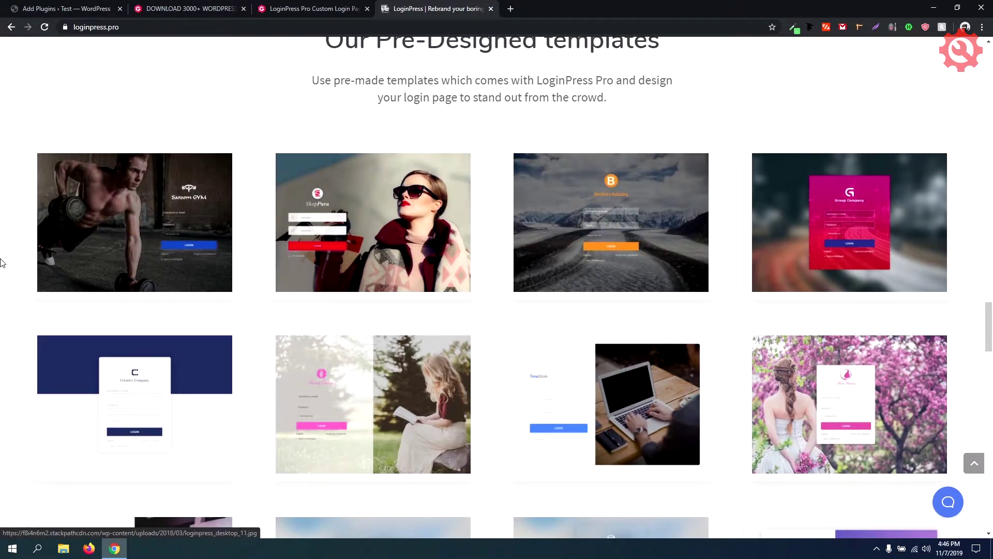
scroll(2, 261, down, 4)
scroll(2, 269, down, 2)
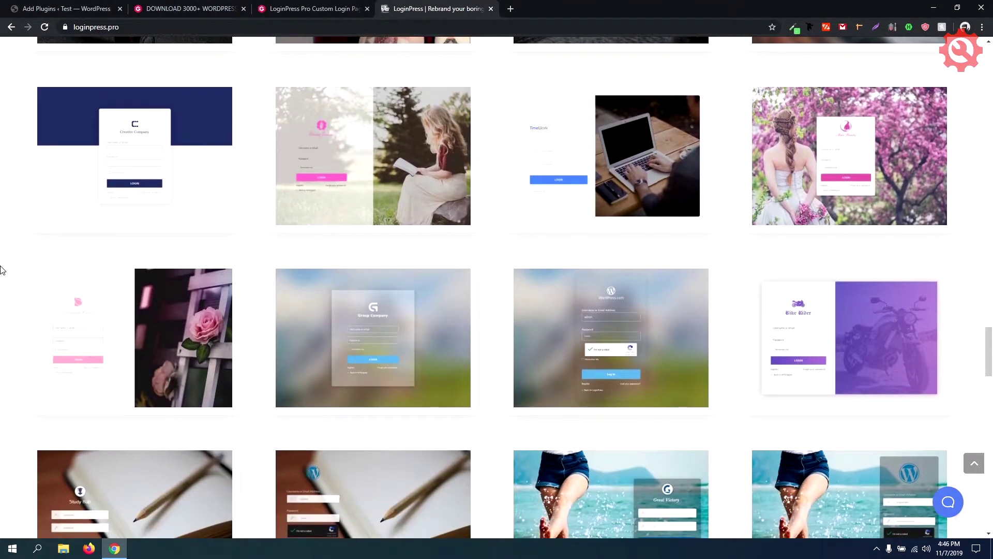
scroll(2, 266, down, 5)
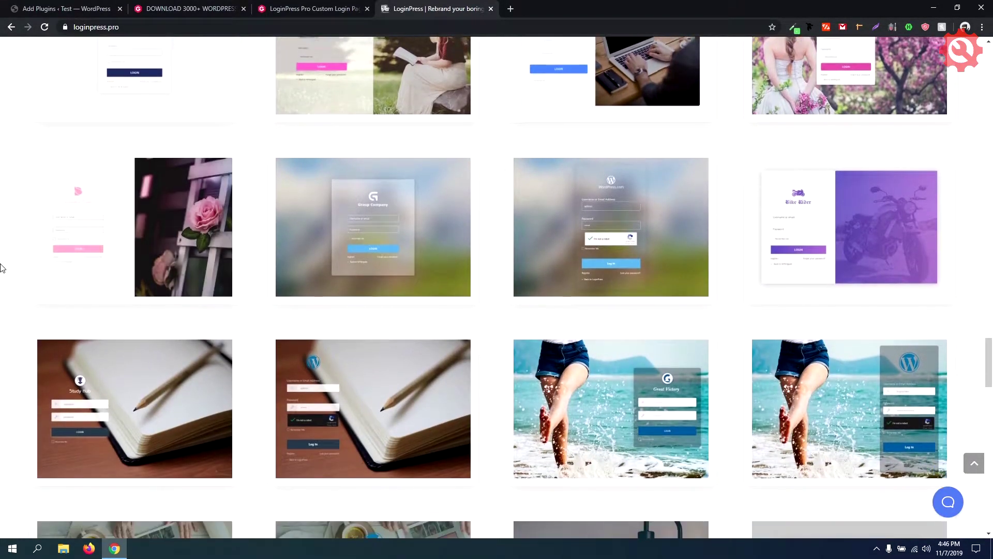
scroll(2, 267, down, 2)
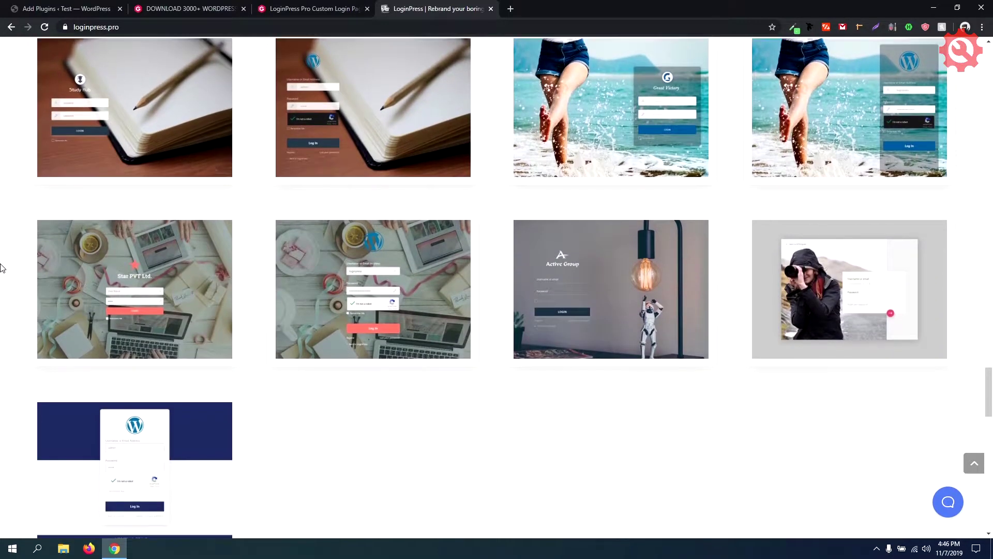
scroll(20, 273, down, 5)
scroll(28, 276, down, 3)
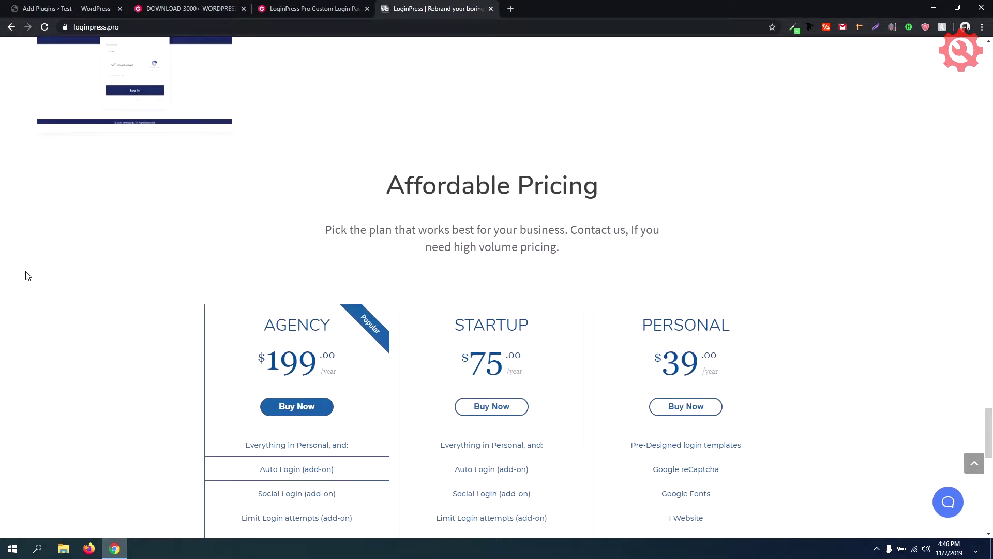
scroll(28, 275, down, 4)
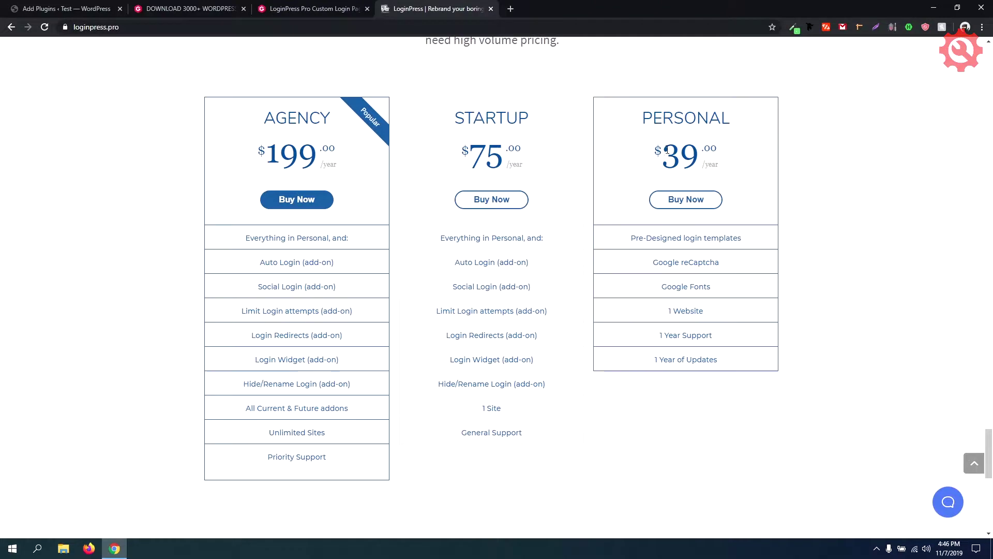
Highlight the Personal plan's 39 price, then return to the WordPress plugin results
drag(699, 155, 664, 154)
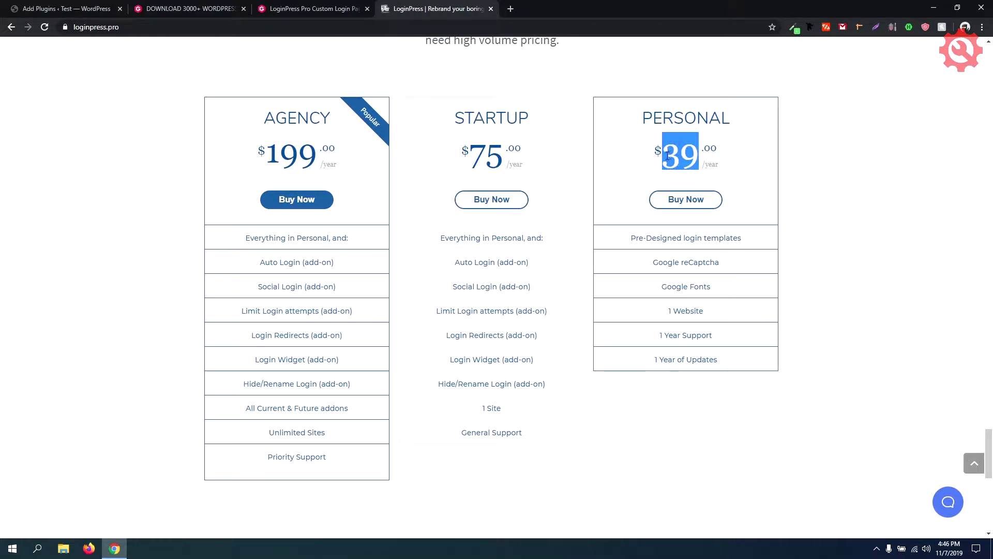
click(671, 257)
scroll(670, 257, up, 2)
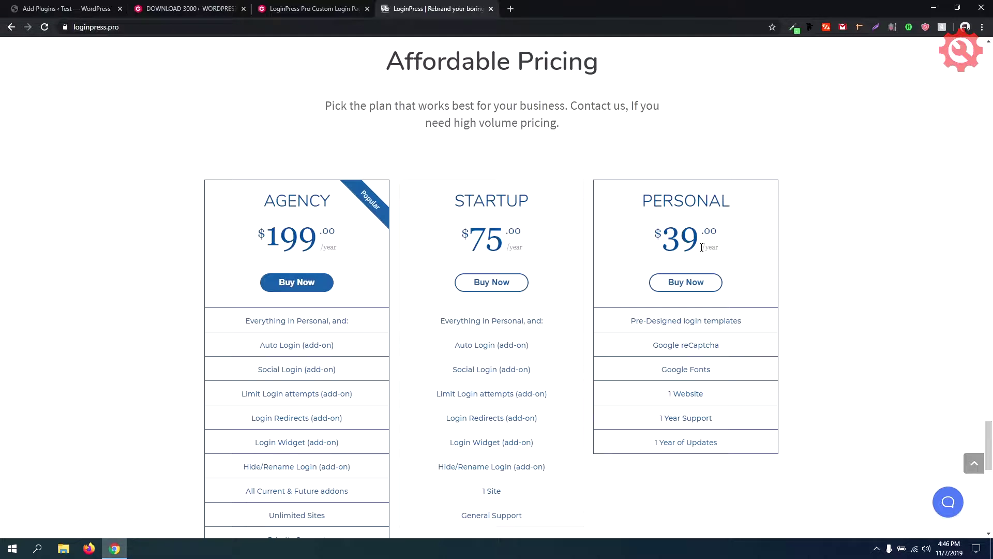
scroll(701, 248, up, 4)
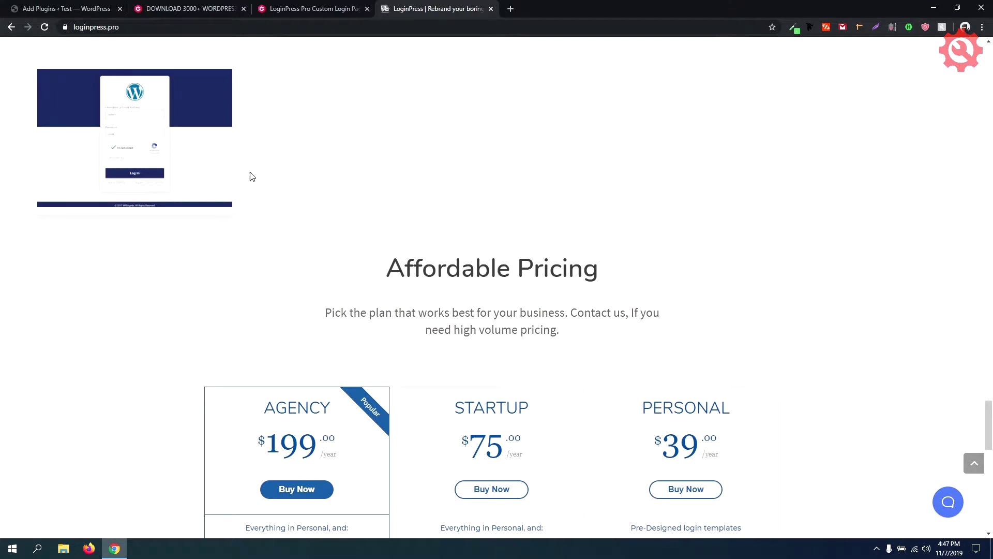
click(60, 5)
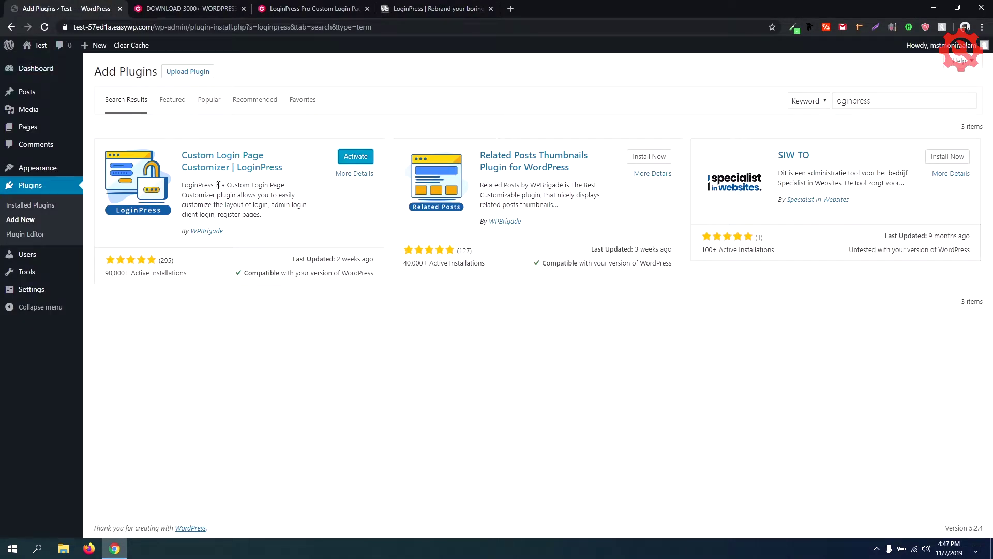
Activate LoginPress and accept its Allow and Continue opt-in to reach LoginPress Settings
click(356, 162)
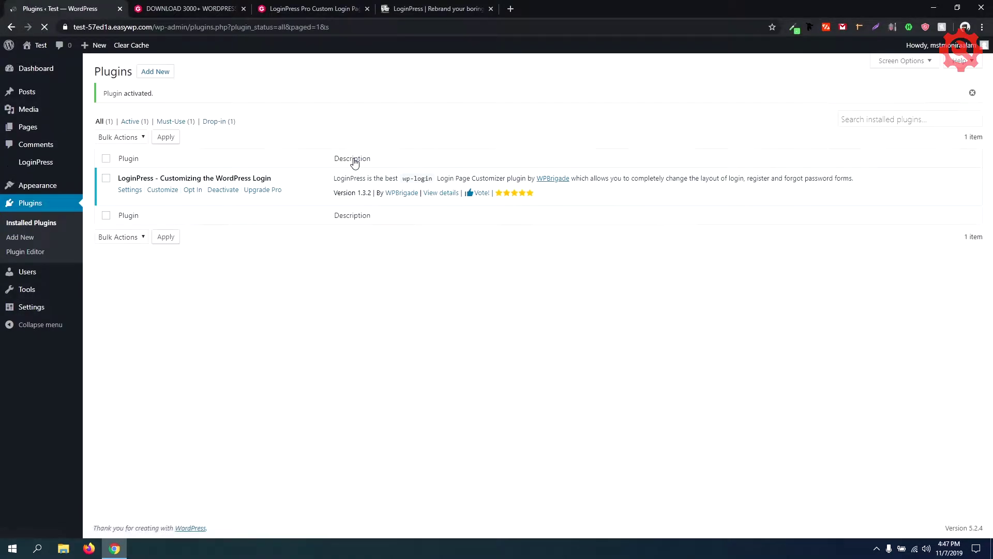
mouse_move(34, 163)
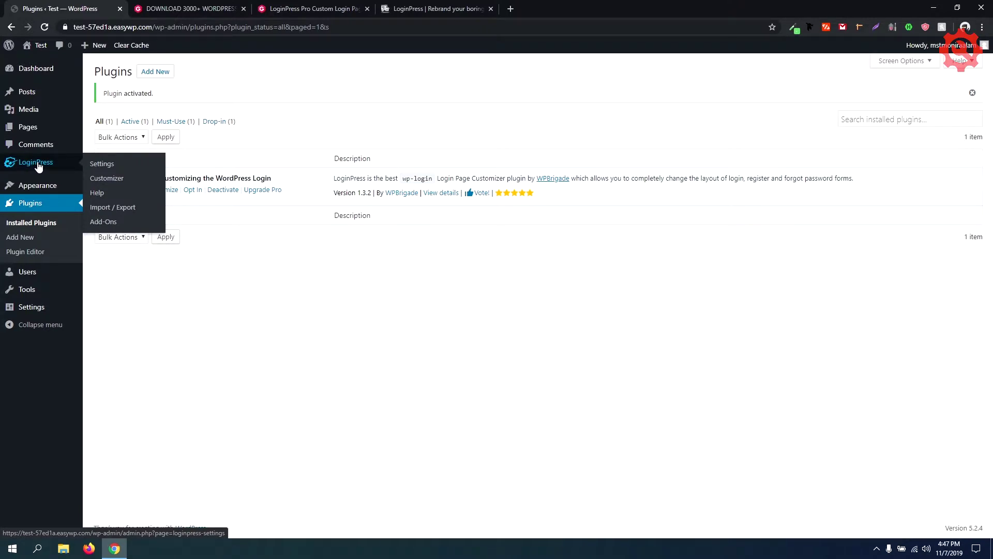
click(37, 163)
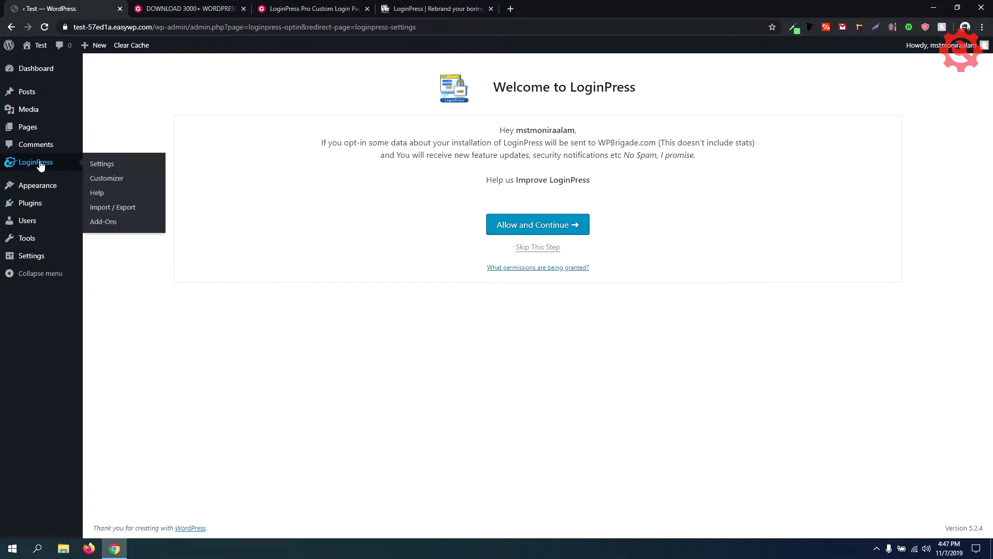
click(537, 232)
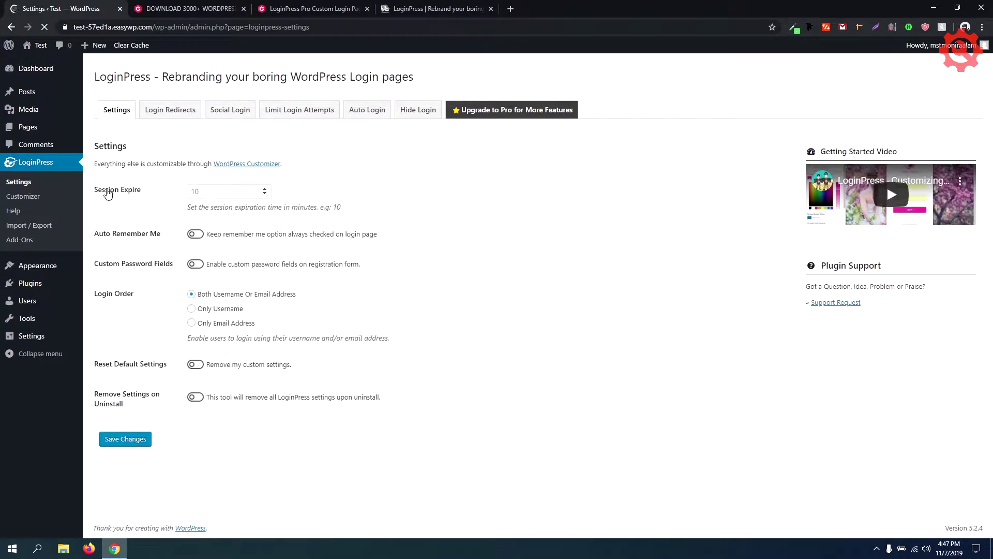
Enter 1400 minutes in the LoginPress Session Expire field
drag(94, 192, 159, 200)
click(225, 191)
drag(316, 210, 241, 208)
drag(332, 208, 341, 208)
click(322, 208)
drag(189, 209, 336, 209)
click(331, 210)
click(190, 194)
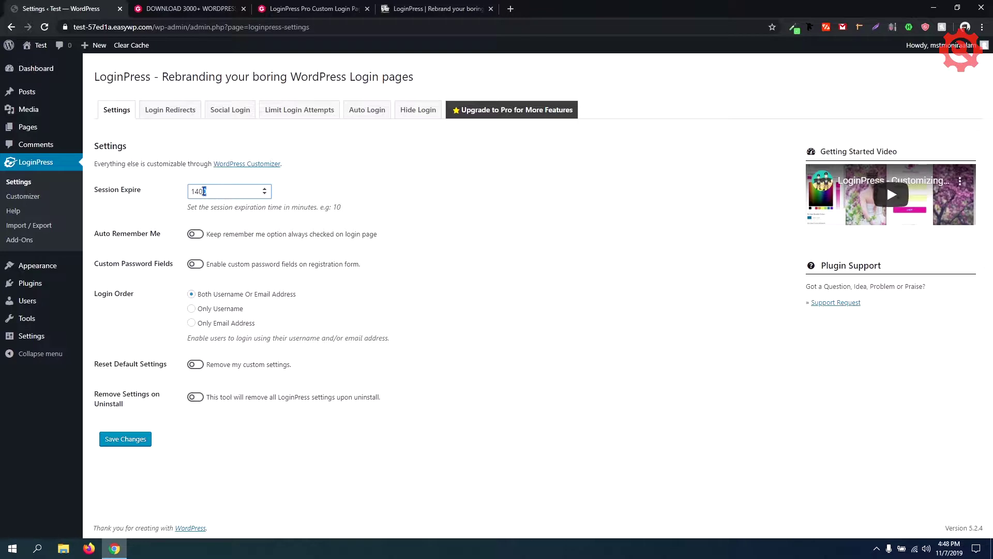
drag(205, 191, 166, 197)
Switch on Remove Settings on Uninstall and save the LoginPress settings
click(162, 201)
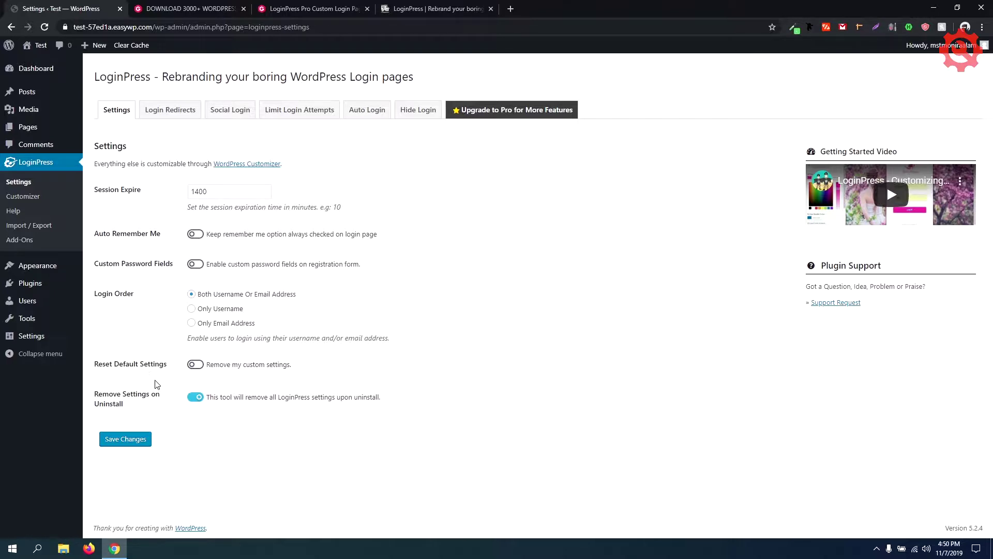
click(132, 441)
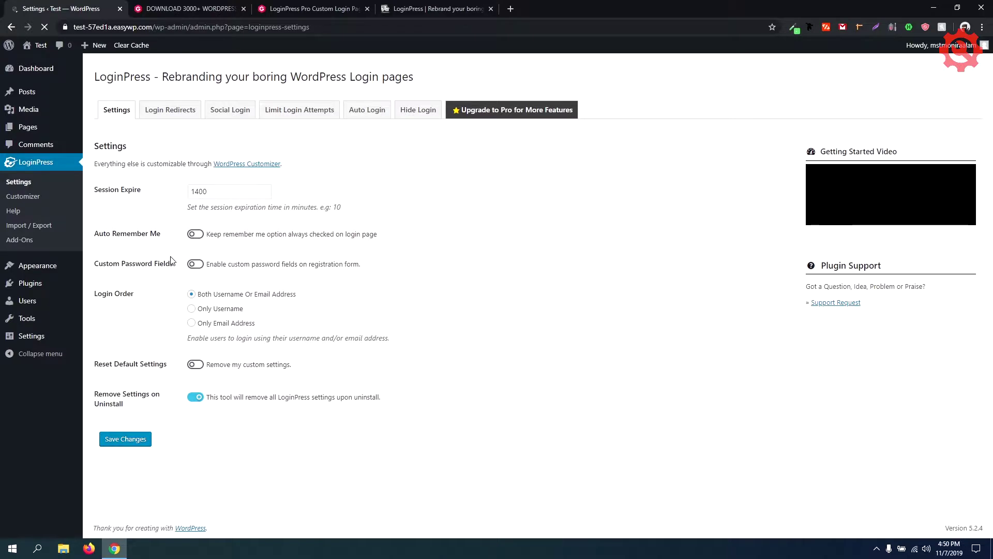
View the Login Redirects, Social Login, Limit Login Attempts, Auto Login and Hide Login add-on pages
click(170, 110)
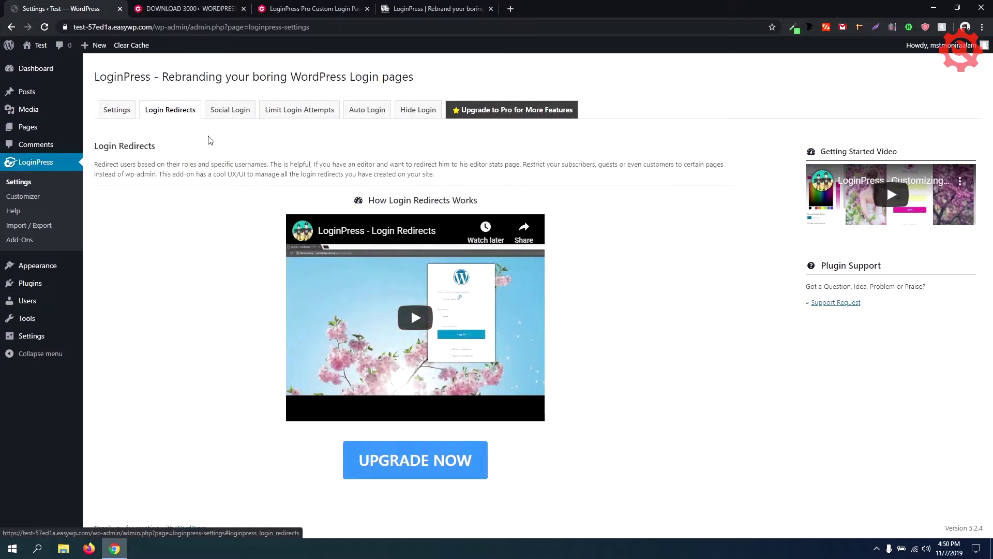
click(231, 110)
click(304, 111)
click(365, 110)
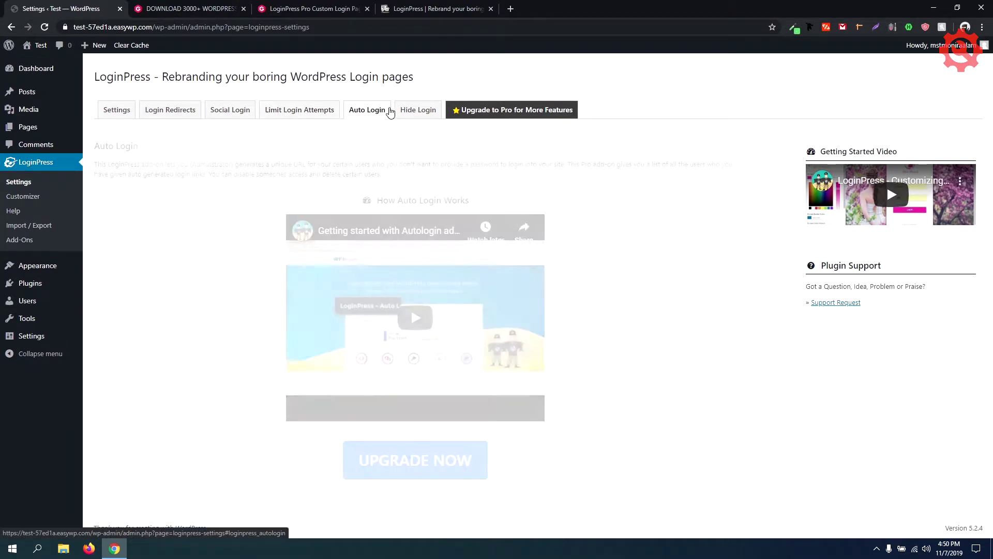
click(425, 109)
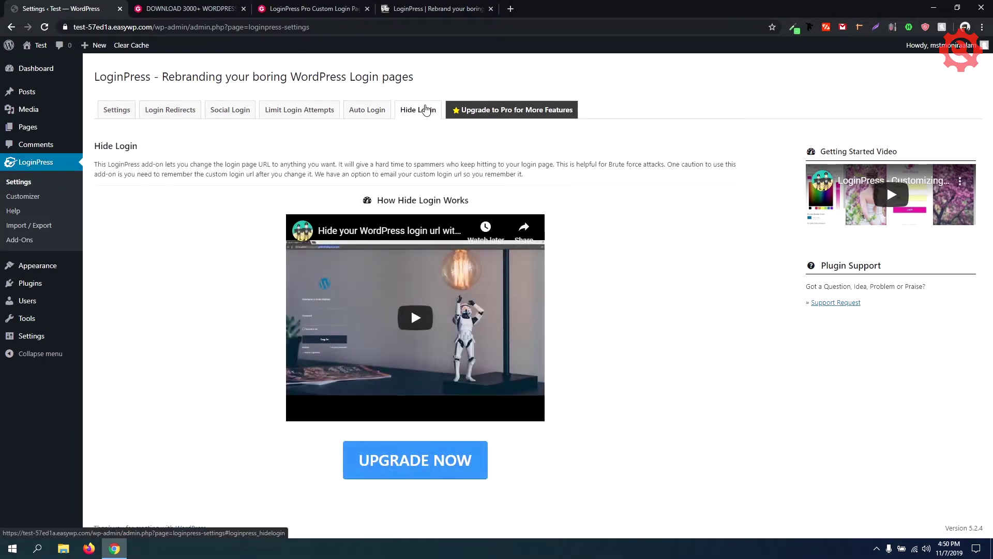
click(166, 112)
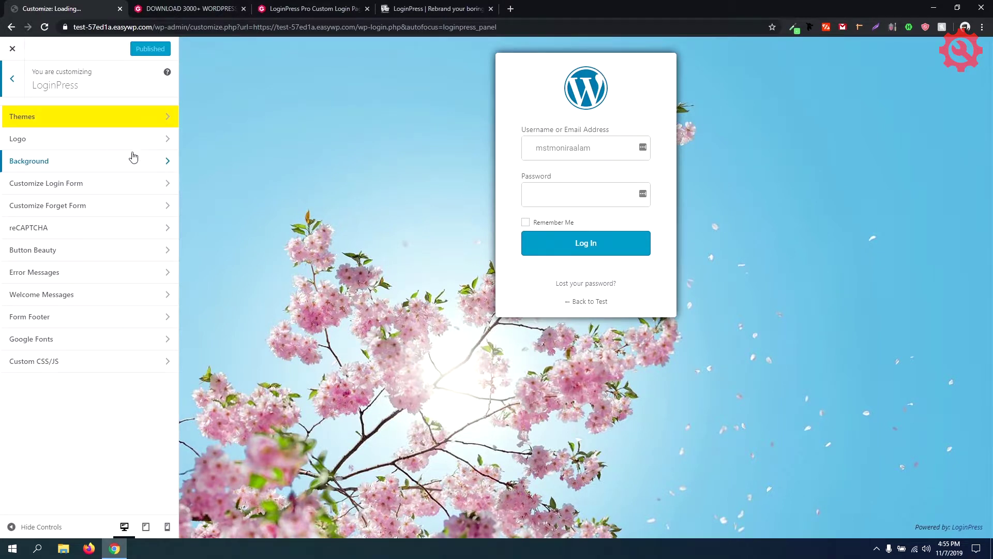
Scroll through the LoginPress login themes, keep Default, and return to the customization sections
click(149, 123)
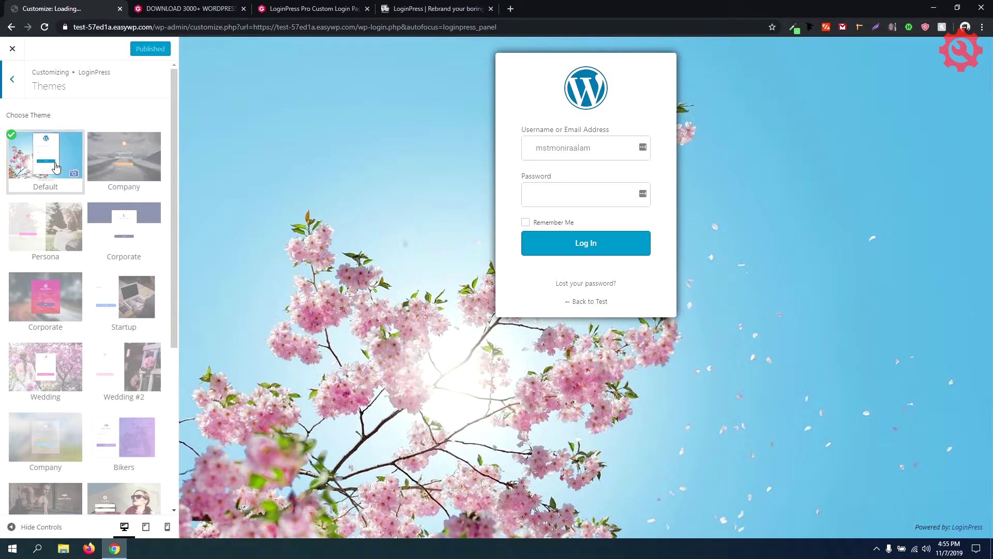
scroll(62, 186, down, 1)
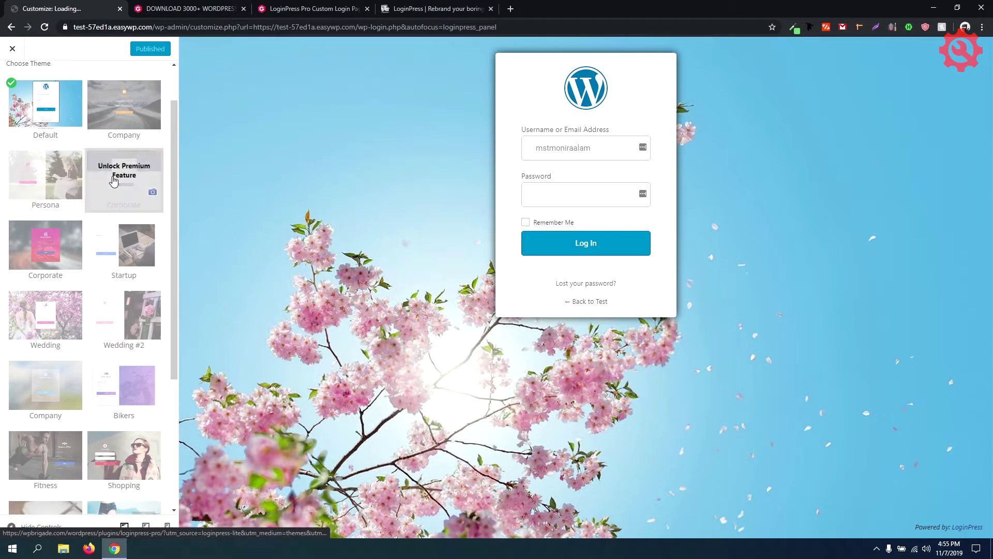
scroll(123, 257, down, 4)
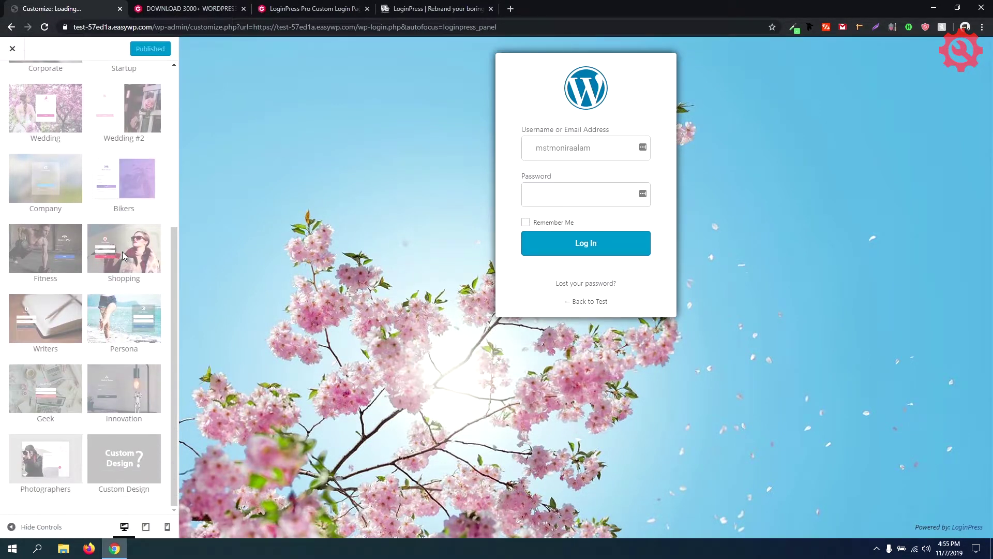
scroll(116, 283, up, 5)
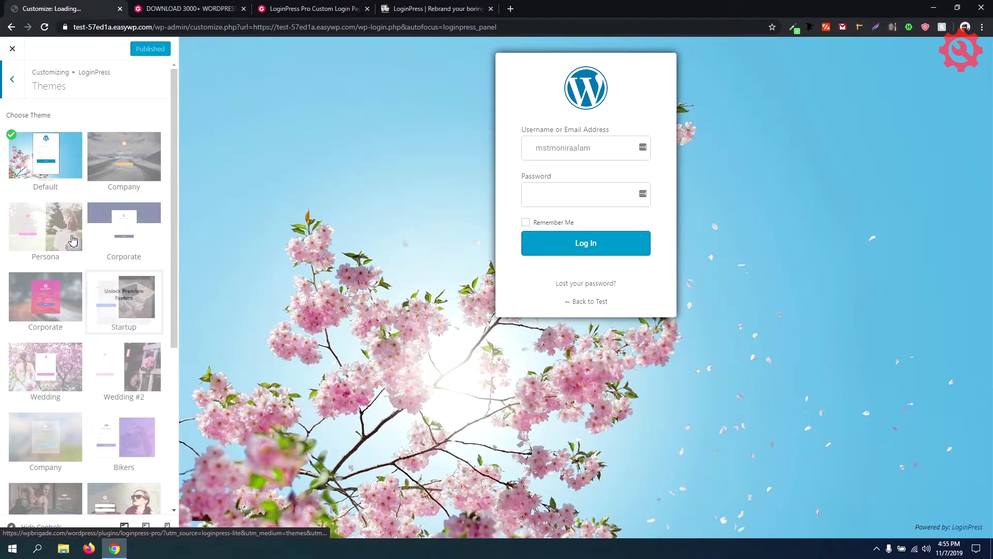
click(16, 89)
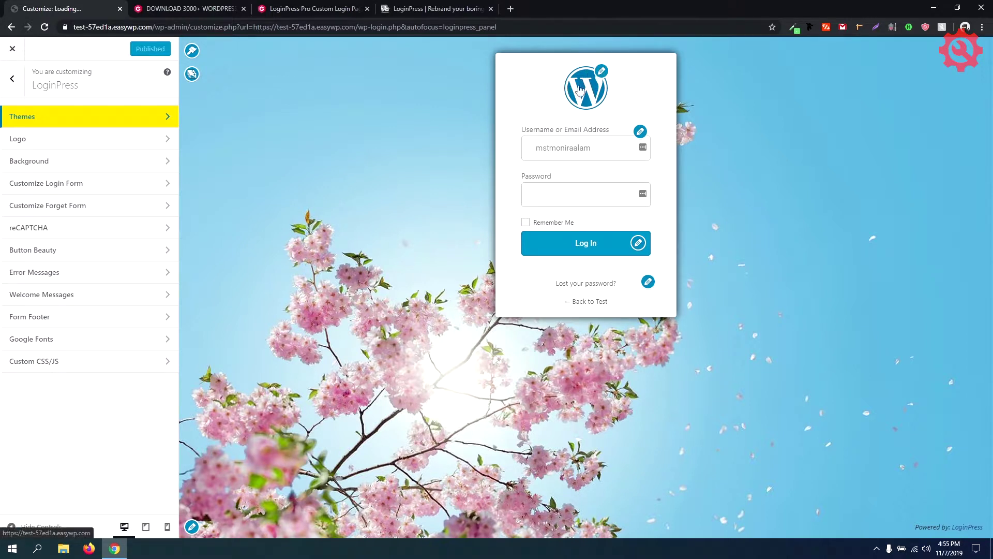
Set the login page logo to the Google image with a 270 px logo width
click(602, 71)
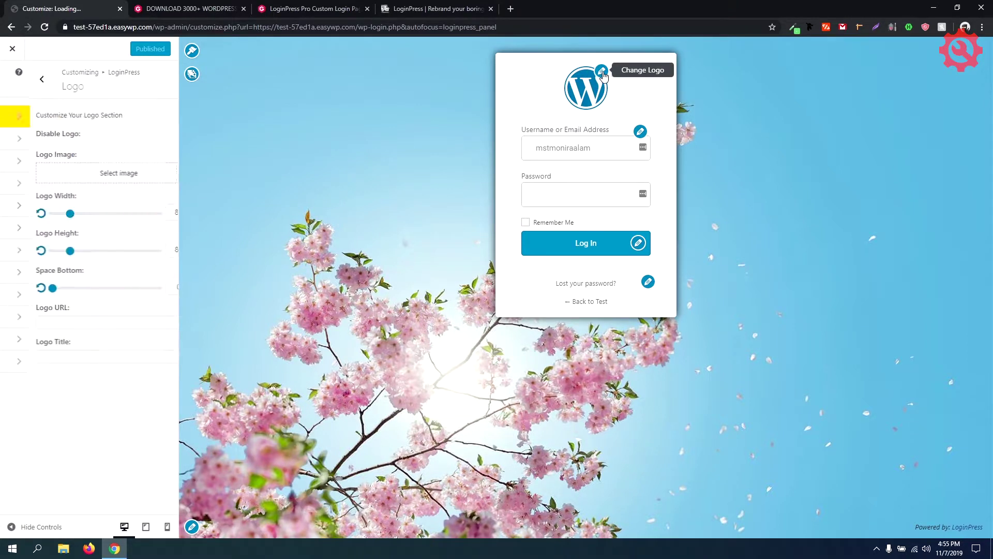
click(110, 182)
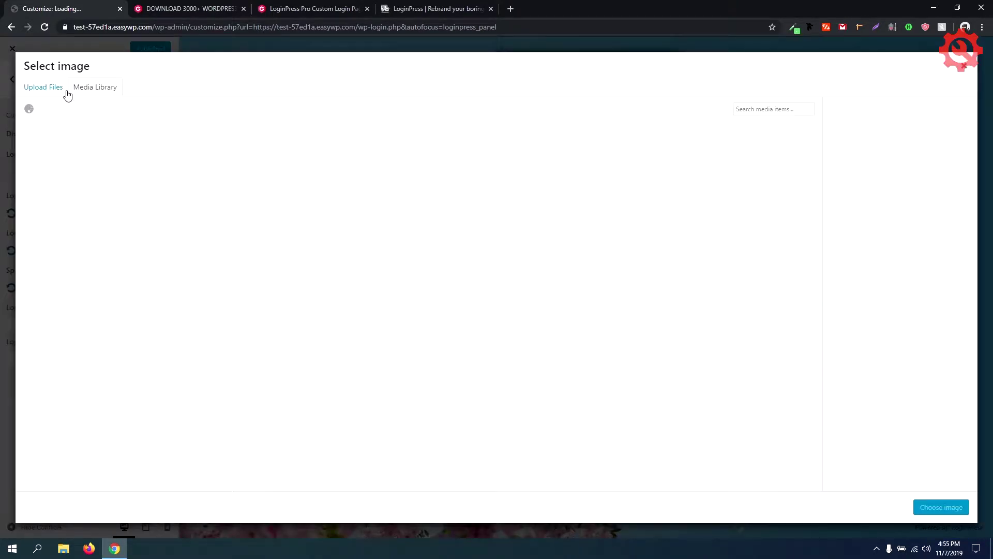
click(73, 155)
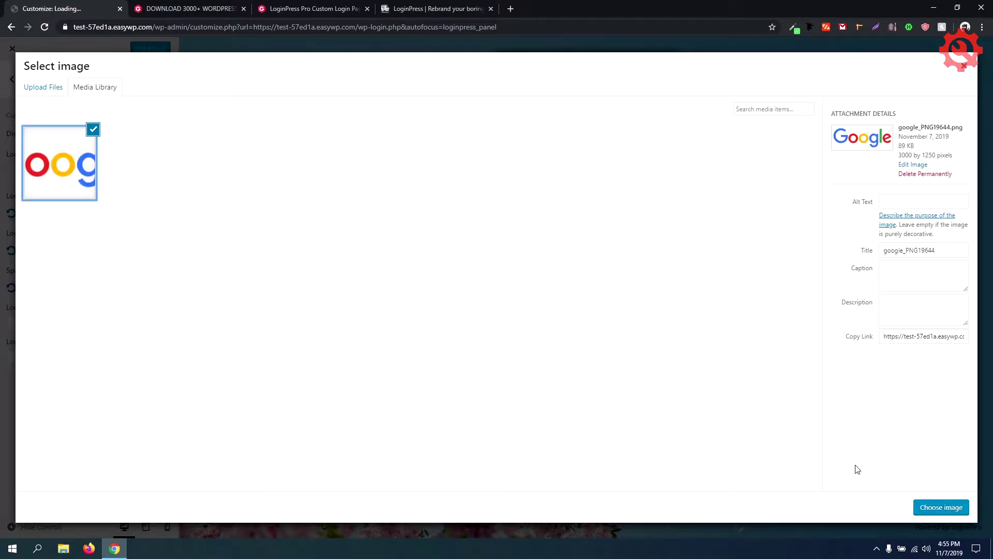
click(961, 508)
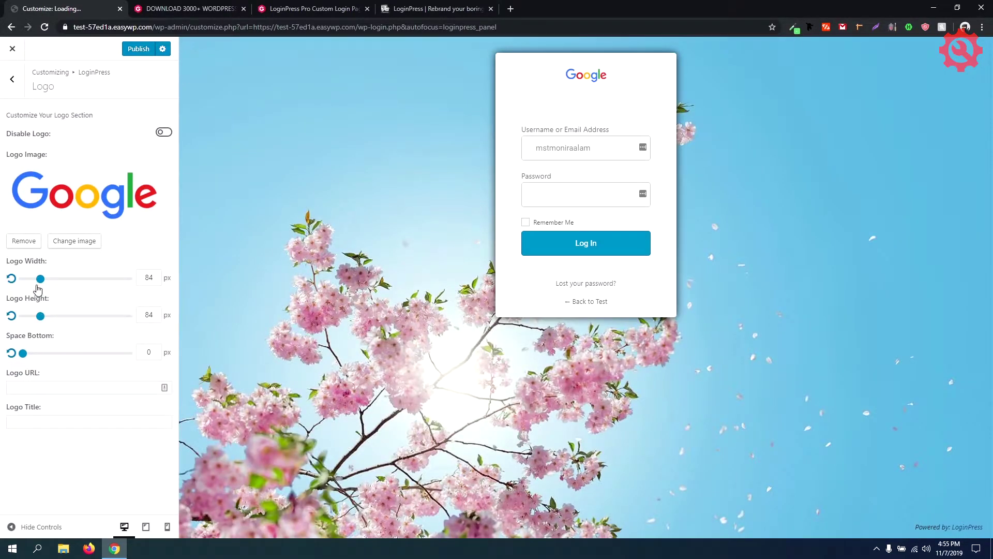
drag(41, 278, 80, 282)
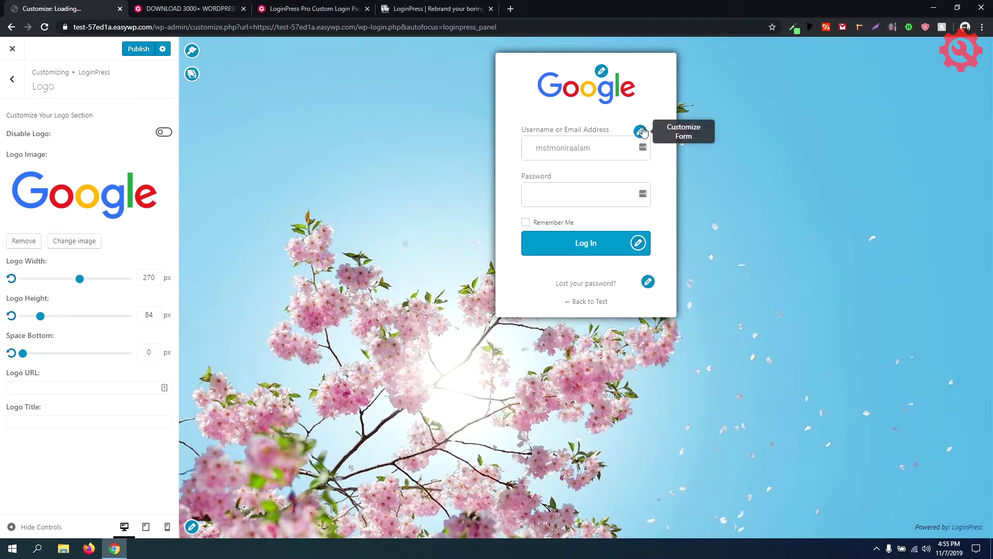
click(640, 131)
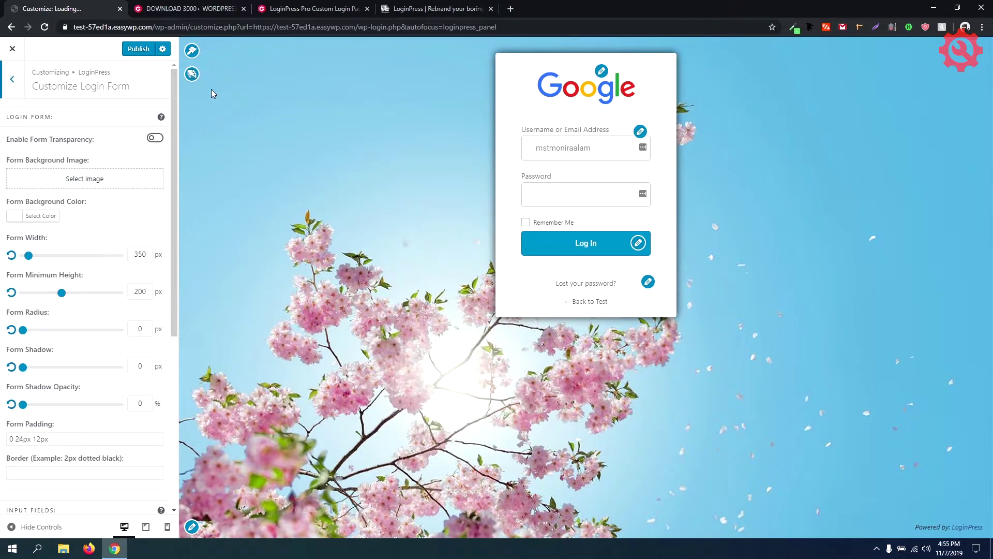
Set the login page background to the coloured pencils gallery image
click(192, 74)
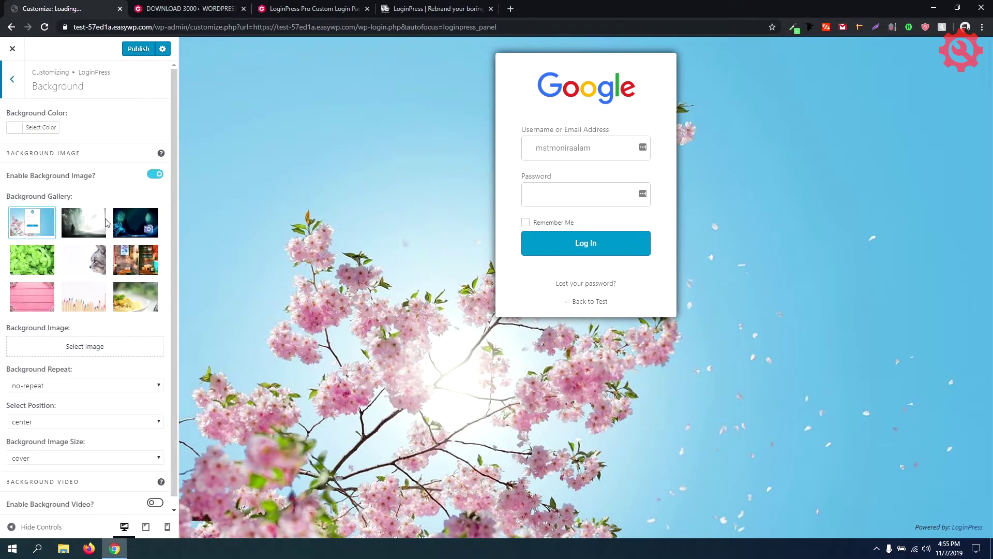
click(93, 226)
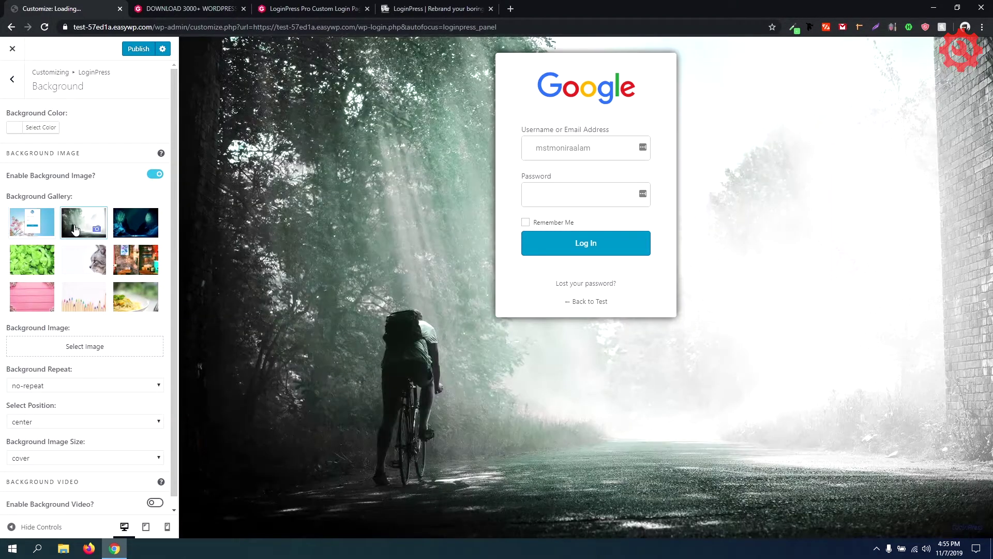
click(76, 303)
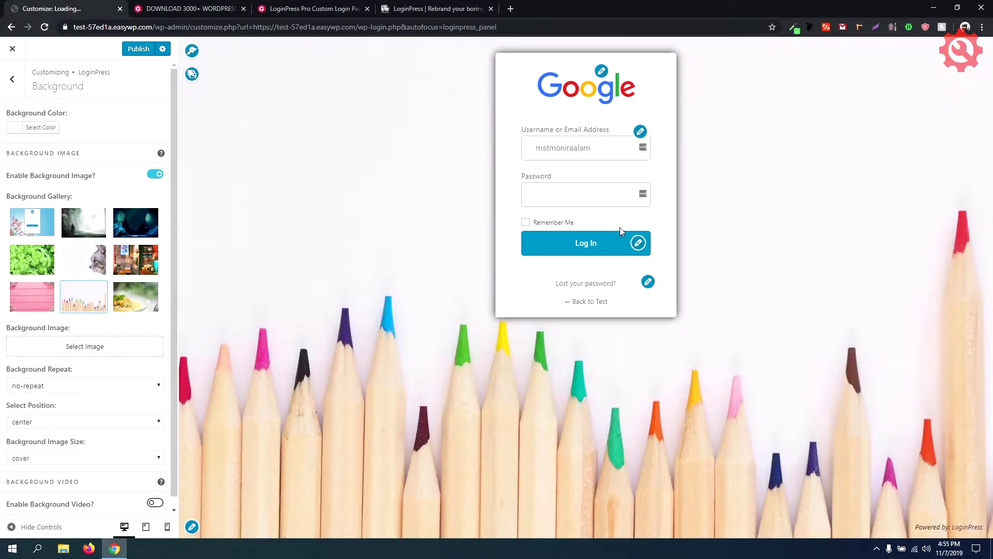
Make the Log In button colour dark navy #070033 and return to the sections list
click(637, 244)
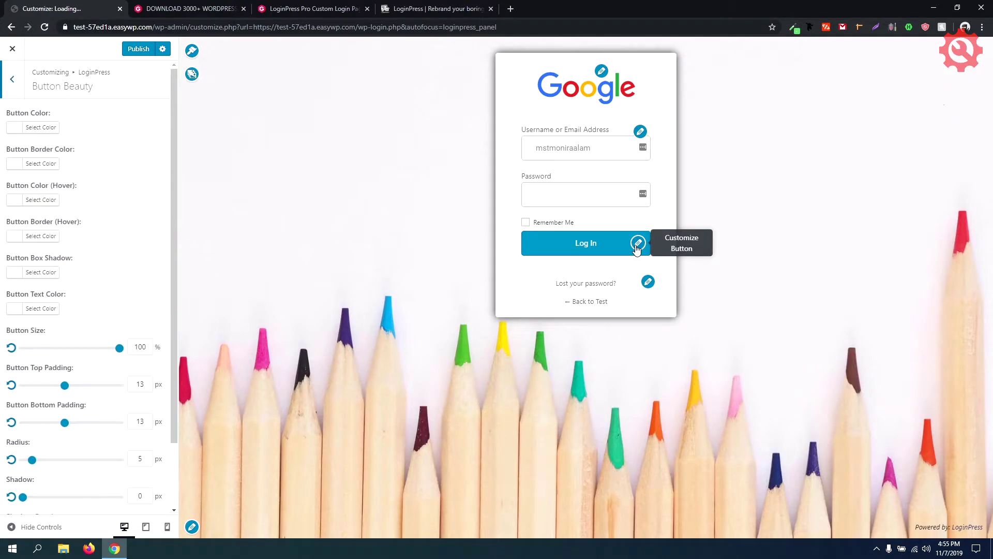
click(41, 127)
click(87, 207)
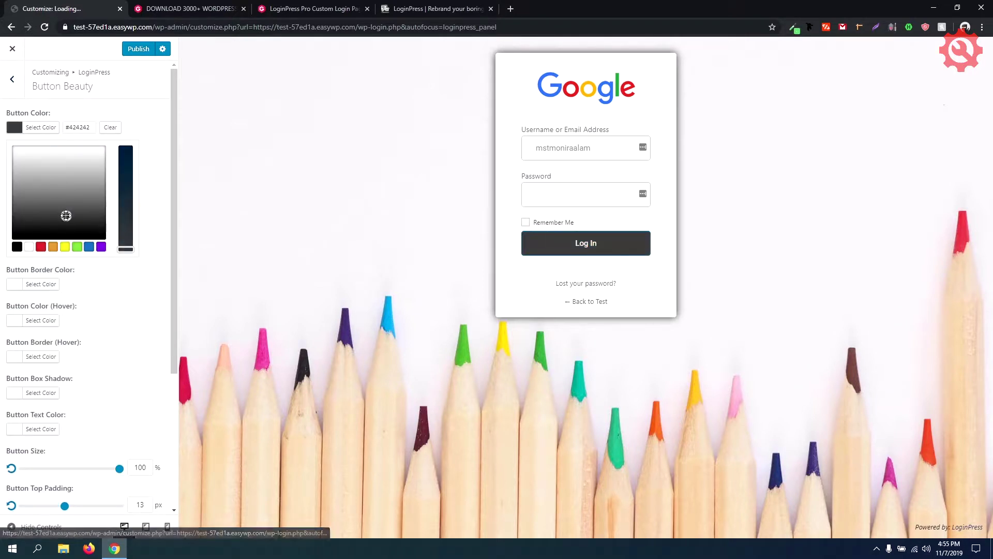
click(89, 246)
drag(68, 189, 78, 222)
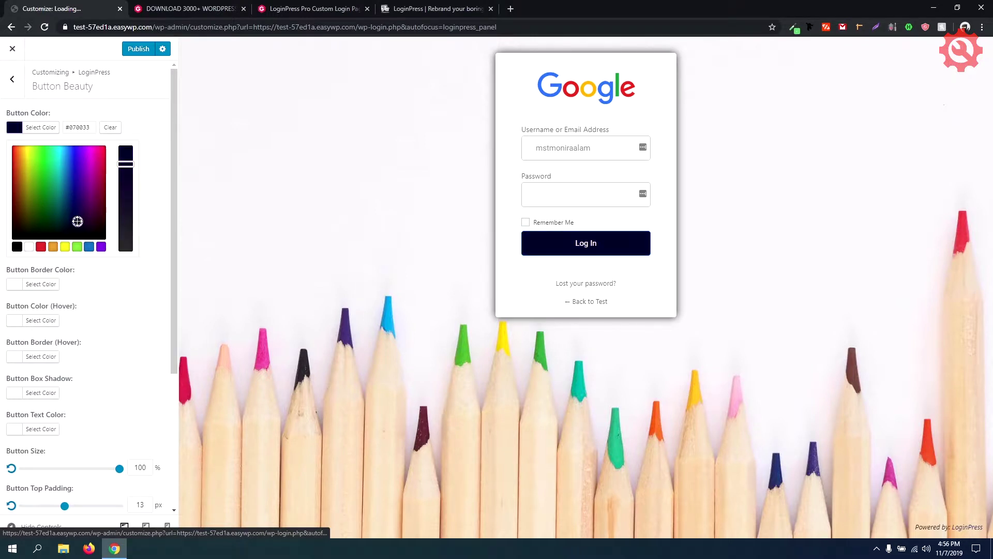
click(142, 140)
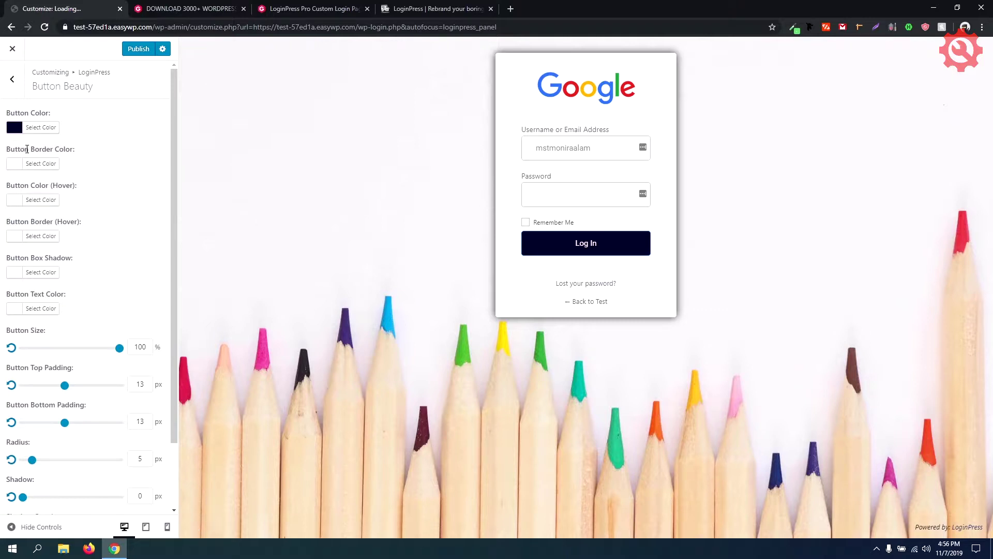
click(11, 91)
Publish the login page customizations and close the Customizer
click(12, 91)
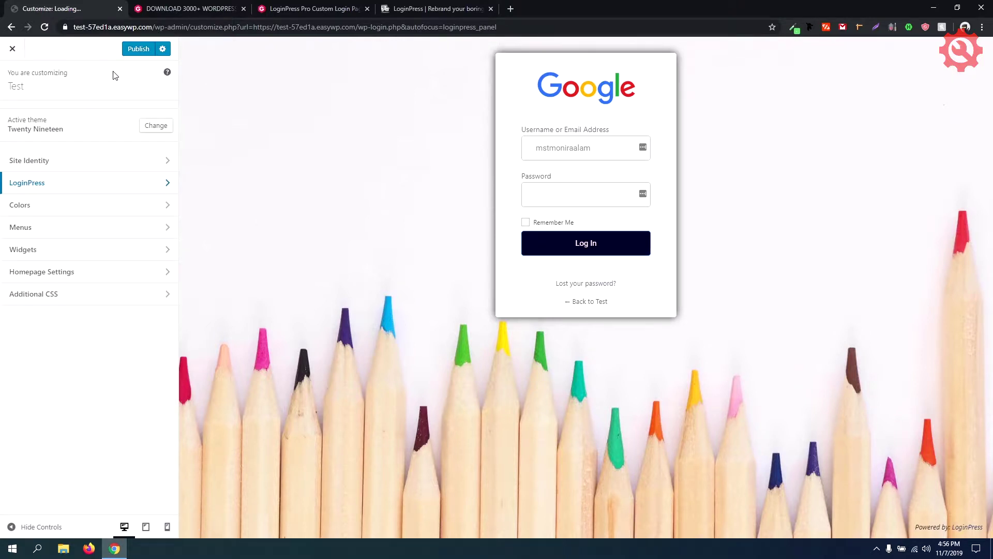
click(138, 49)
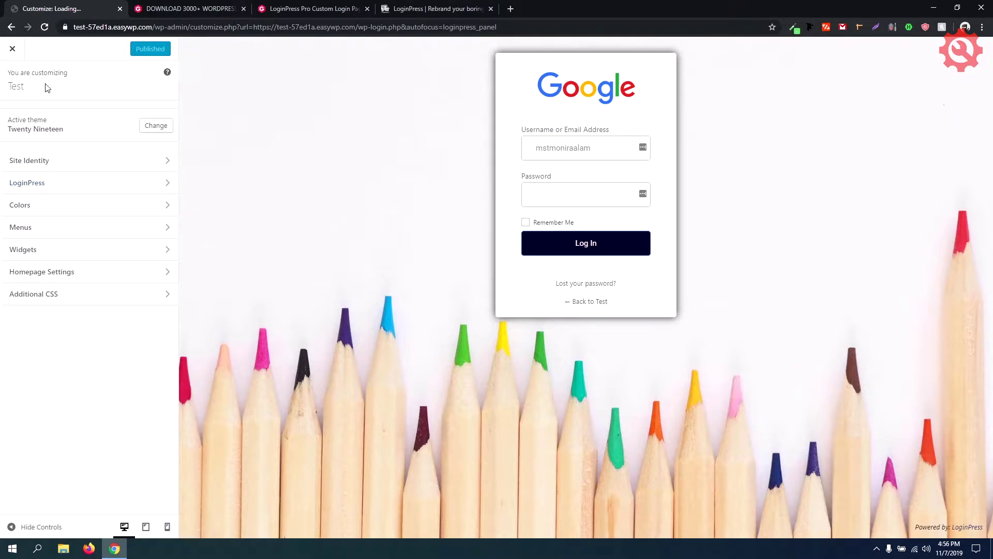
click(13, 49)
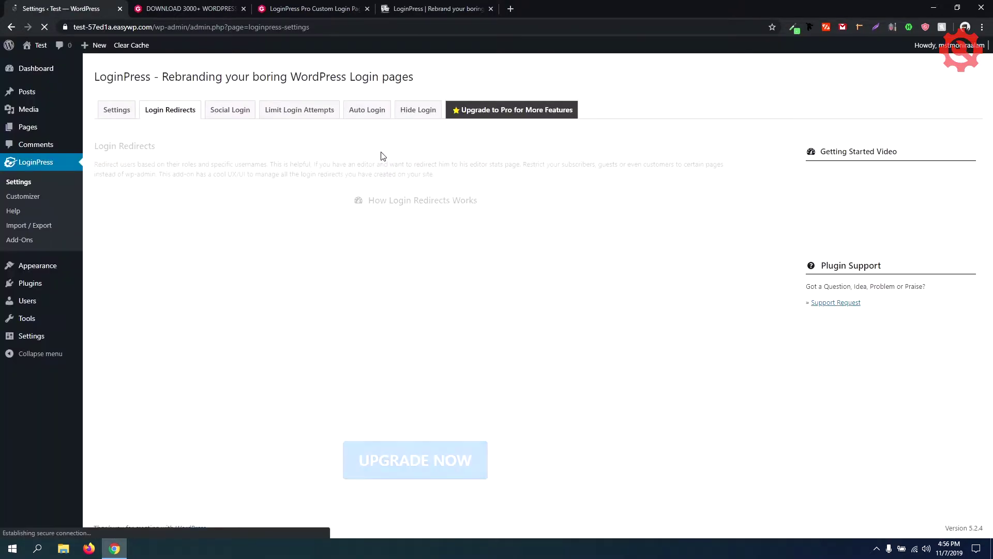
Log out of WordPress, then go to the site's /wp-admin address
mouse_move(926, 45)
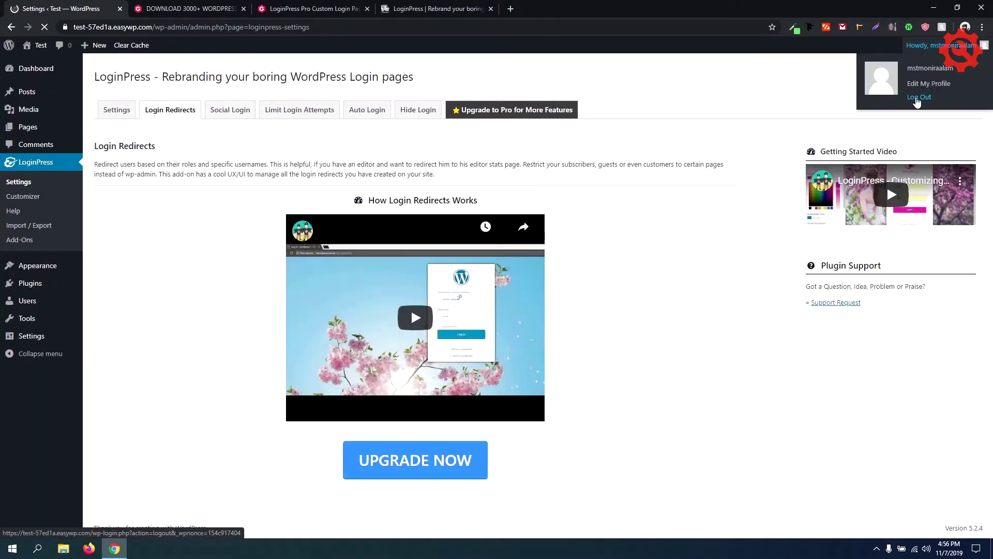
click(912, 99)
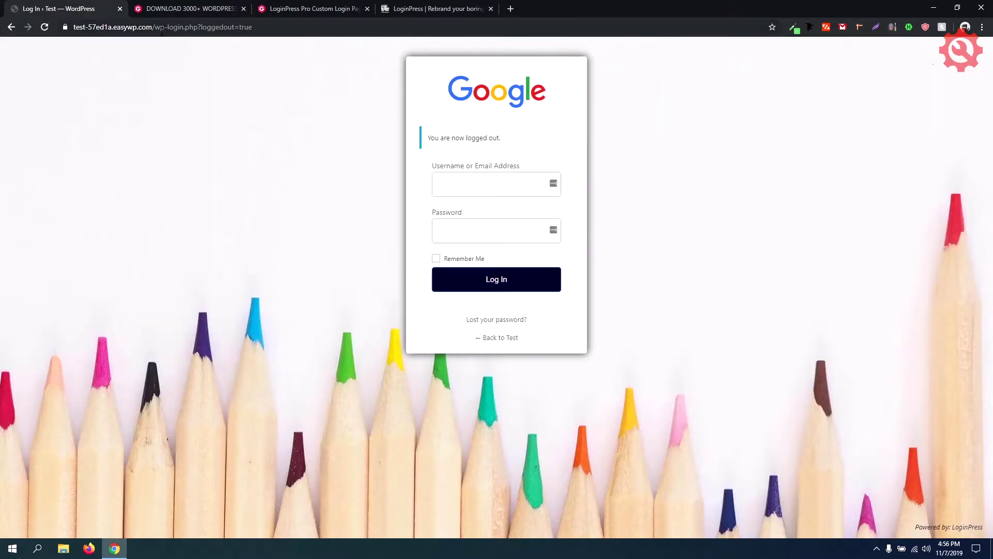
drag(155, 27, 476, 29)
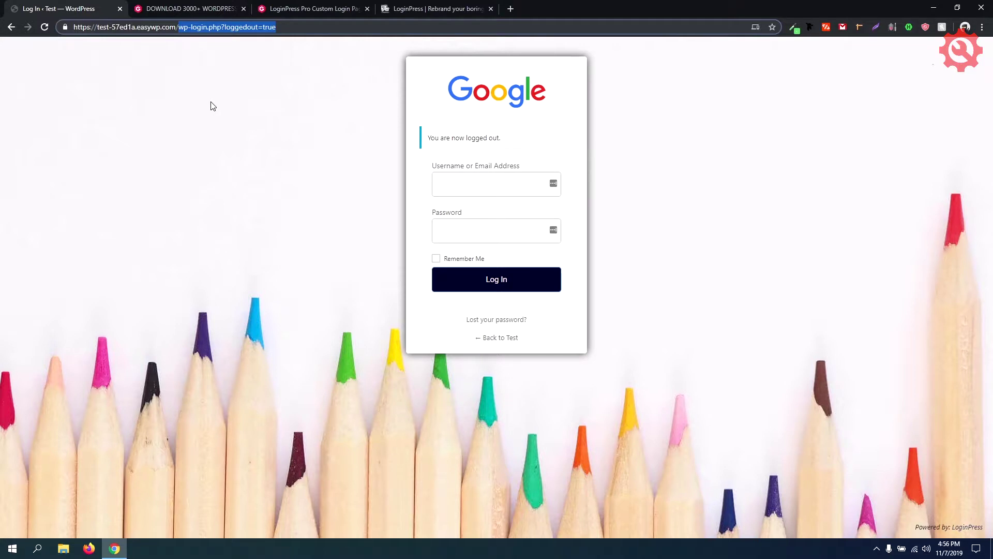
key(BackSpace)
text(wp-admin)
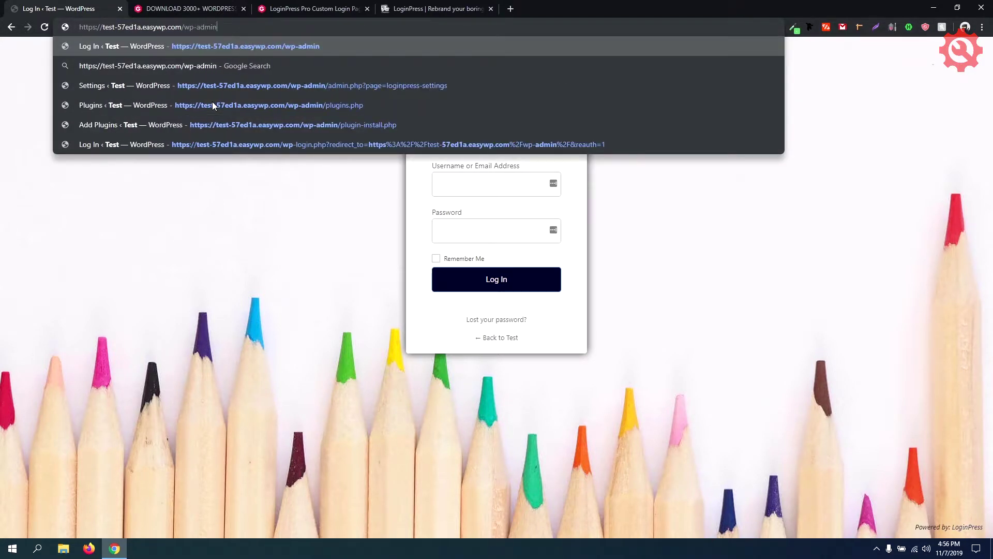
key(Return)
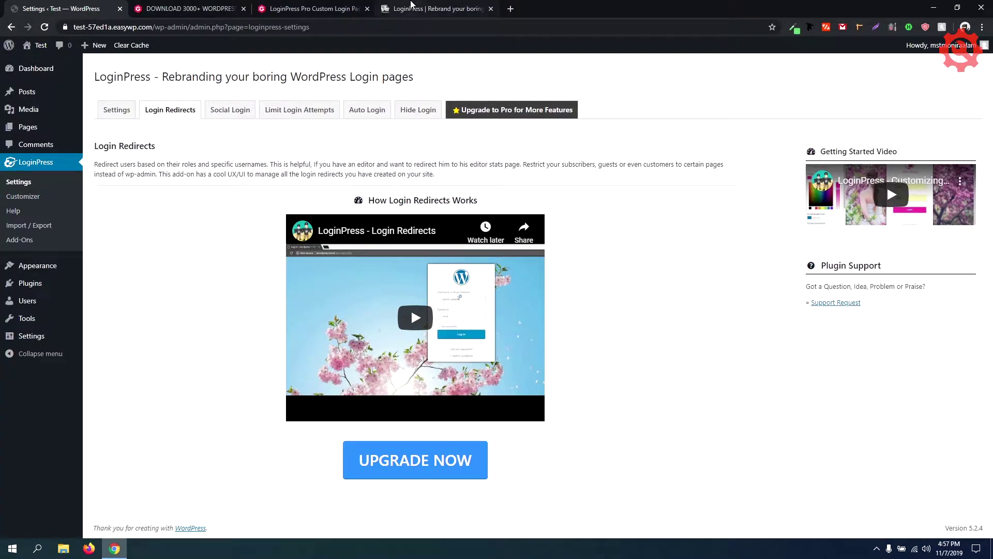
Return to loginpress.pro and scroll to pricing: Agency $199, Startup $75, Personal $39 yearly
click(437, 9)
scroll(483, 164, up, 4)
scroll(481, 164, up, 6)
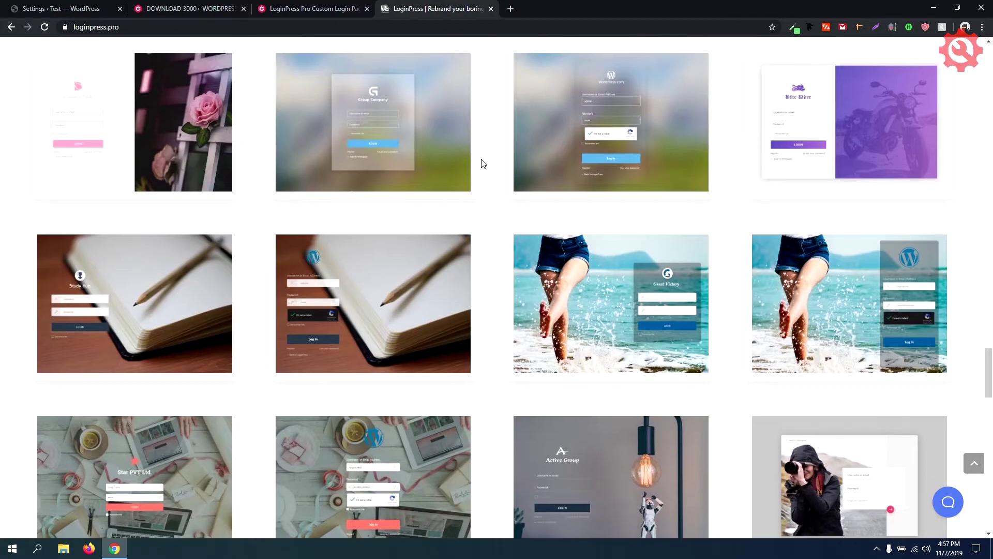
scroll(466, 171, down, 14)
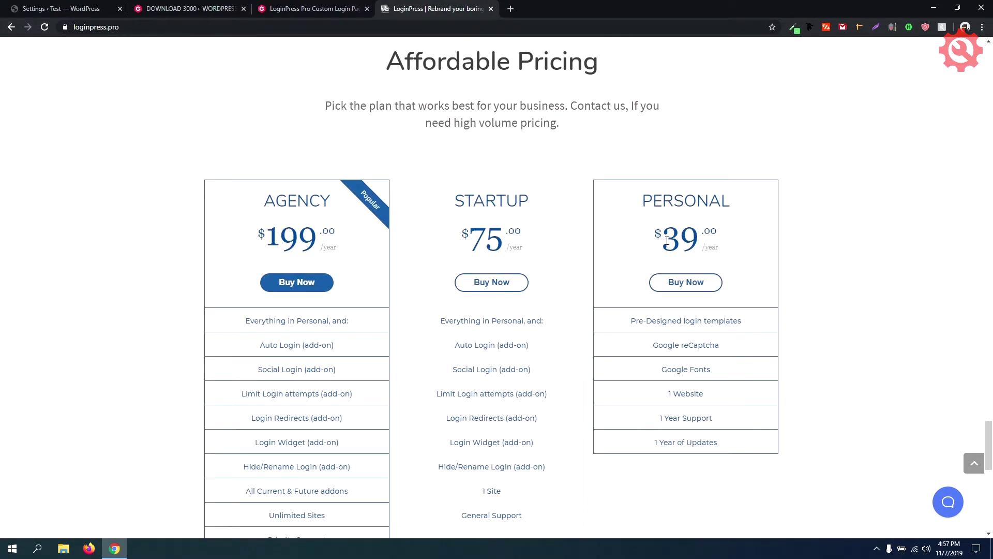
drag(667, 241, 709, 209)
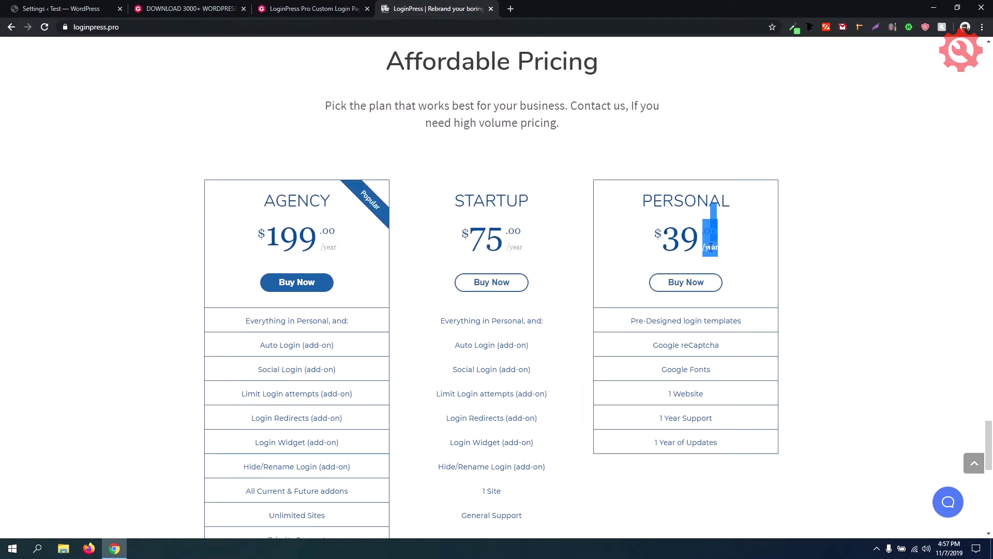
click(805, 246)
scroll(786, 239, down, 1)
scroll(786, 239, down, 1)
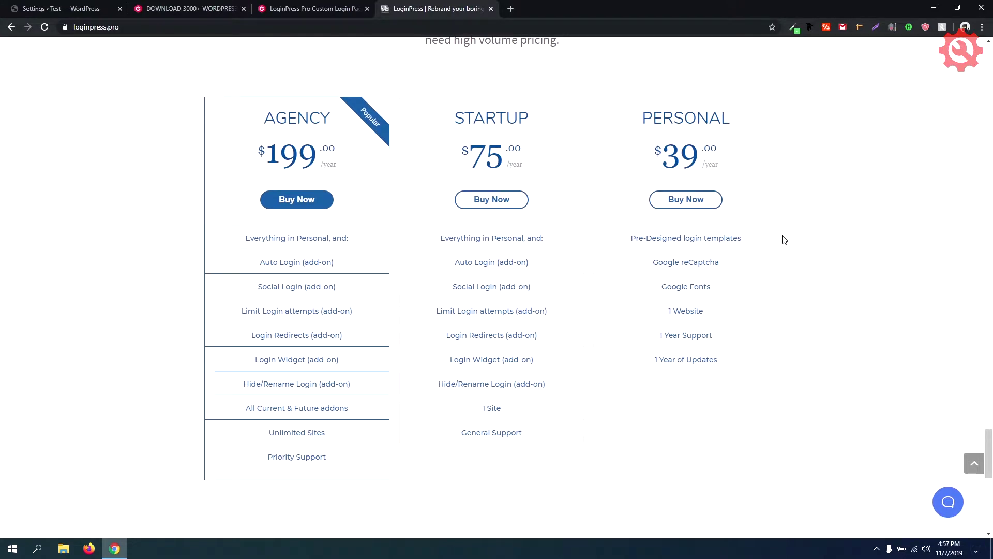
Browse the GPL Club BD homepage, then open the LoginPress Pro product page
click(181, 9)
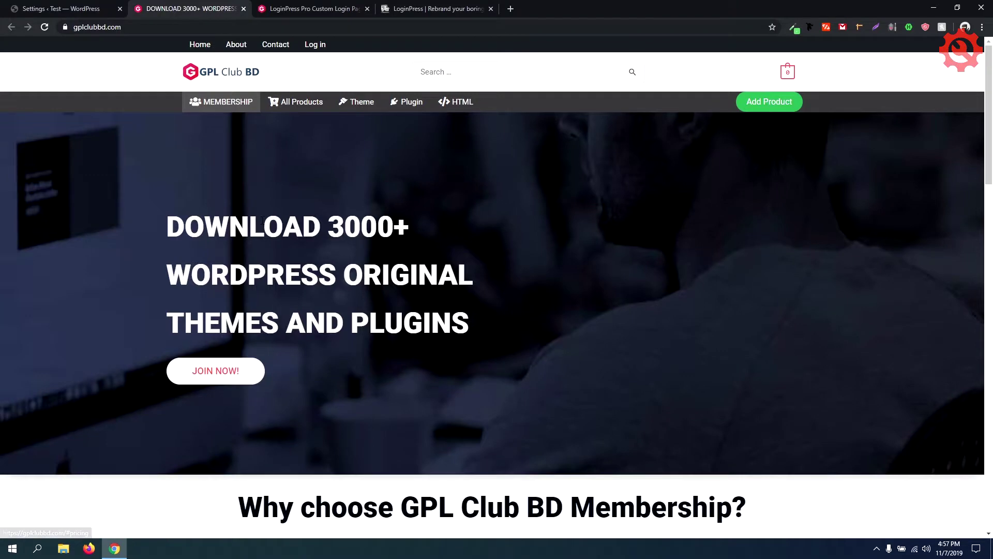
scroll(246, 226, down, 7)
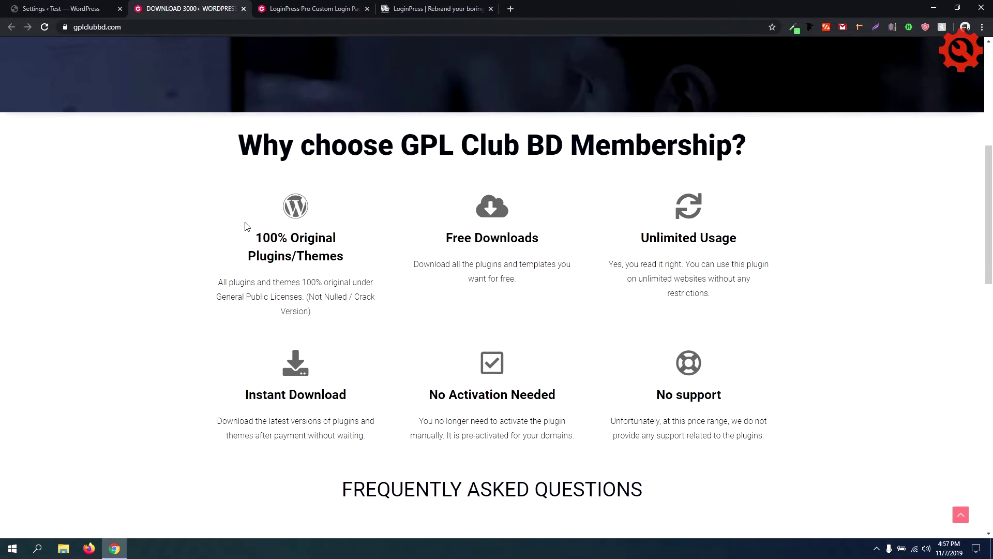
scroll(246, 226, down, 15)
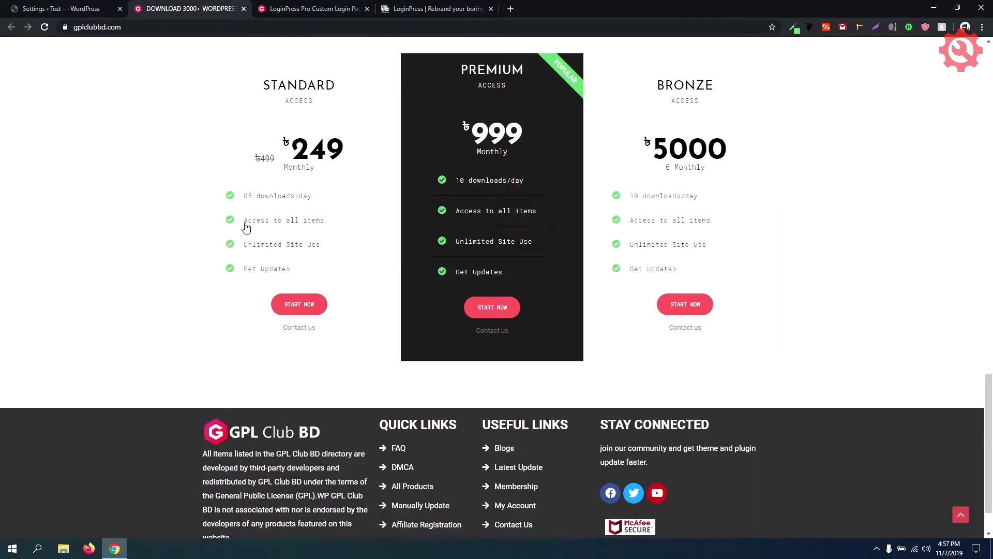
scroll(246, 226, up, 20)
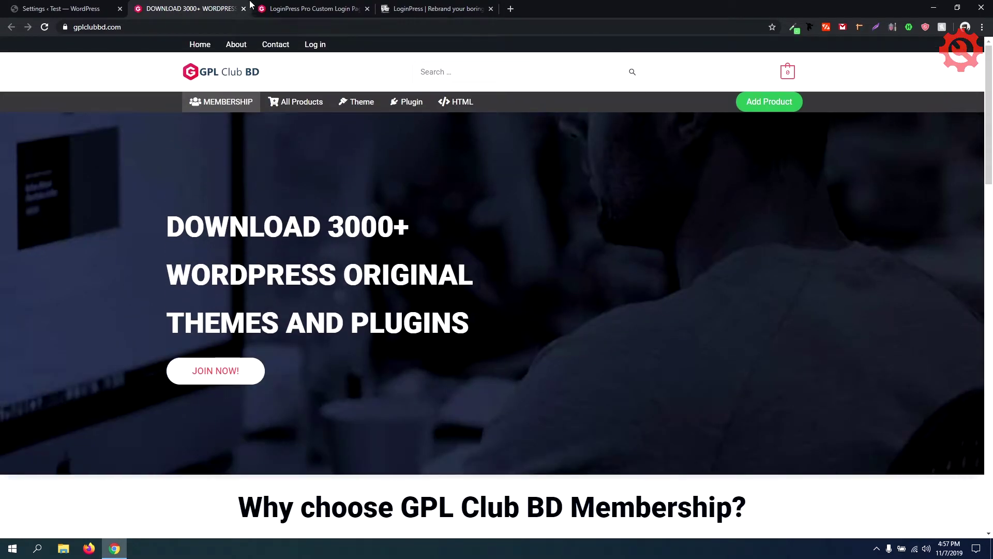
click(276, 7)
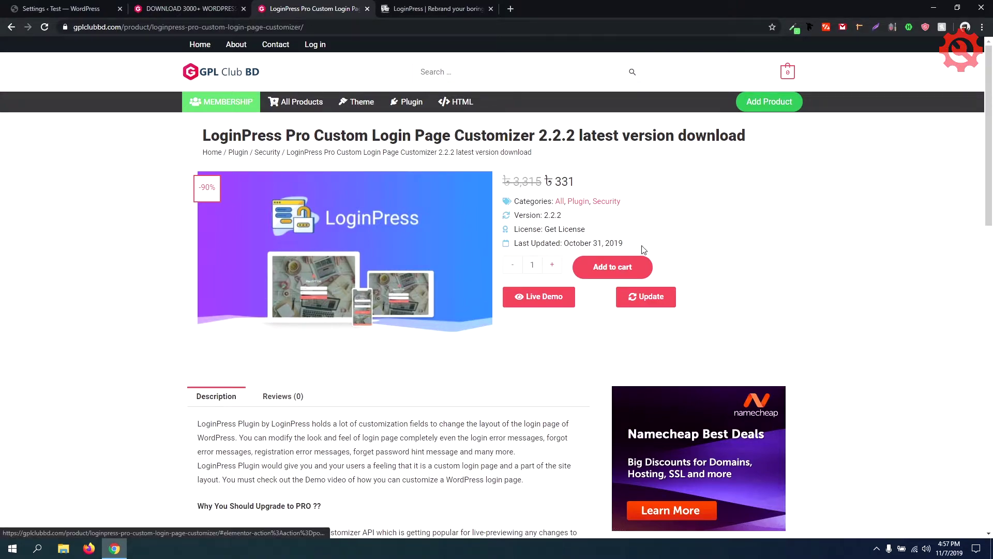
scroll(621, 248, down, 10)
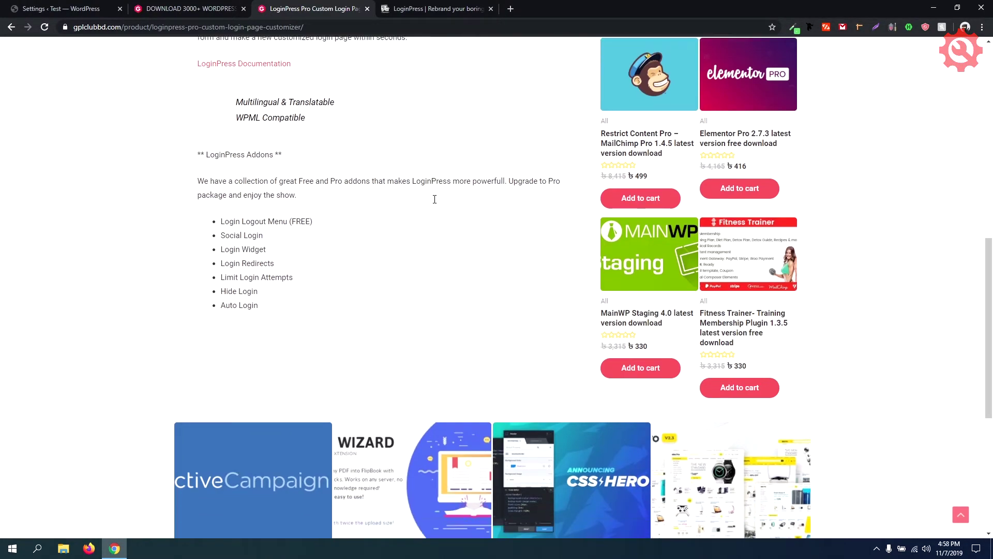
scroll(434, 201, down, 5)
scroll(435, 202, up, 13)
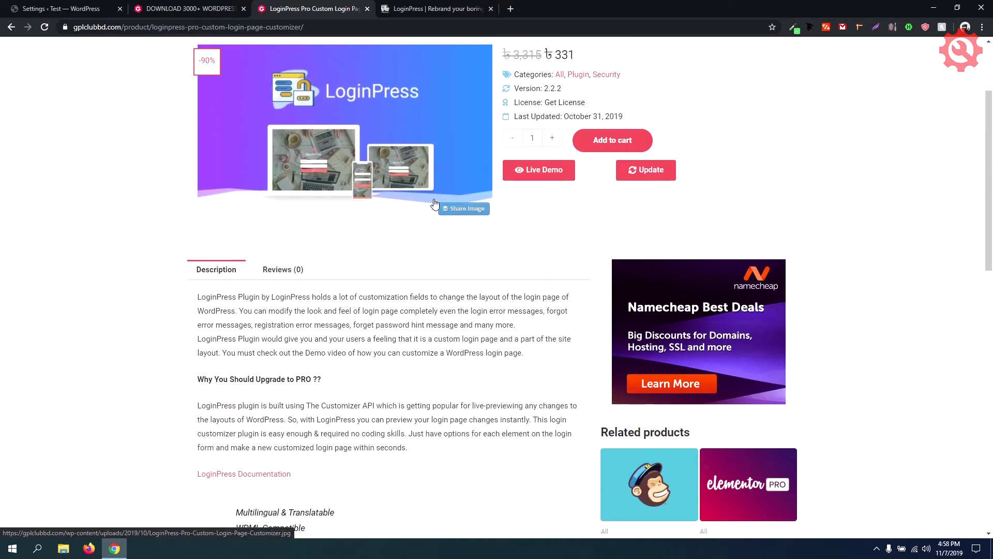
scroll(321, 227, up, 3)
scroll(317, 253, down, 3)
scroll(318, 257, up, 3)
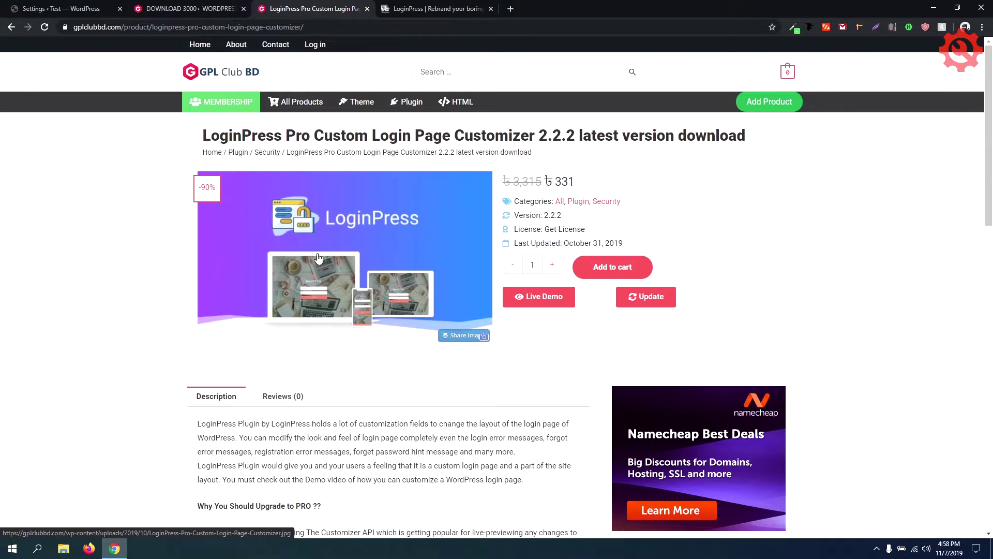
Add LoginPress Pro 2.2.2 to the cart, dismiss the Get License form, and view the cart
click(598, 271)
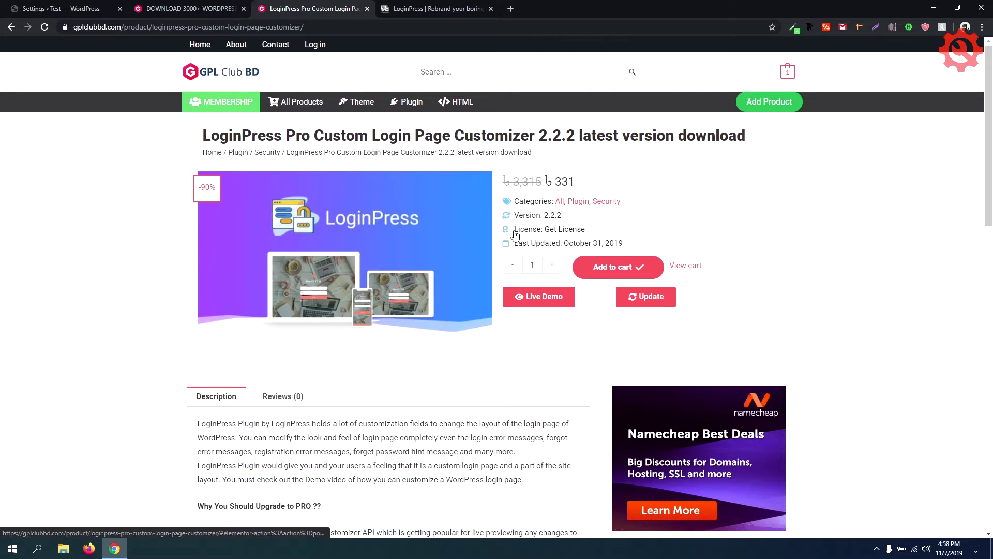
click(570, 233)
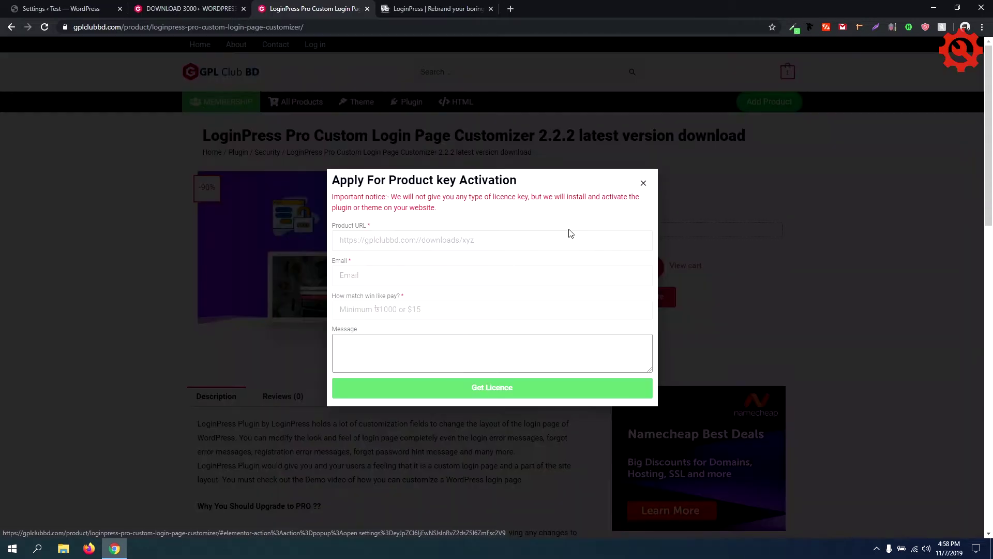
click(413, 274)
click(492, 310)
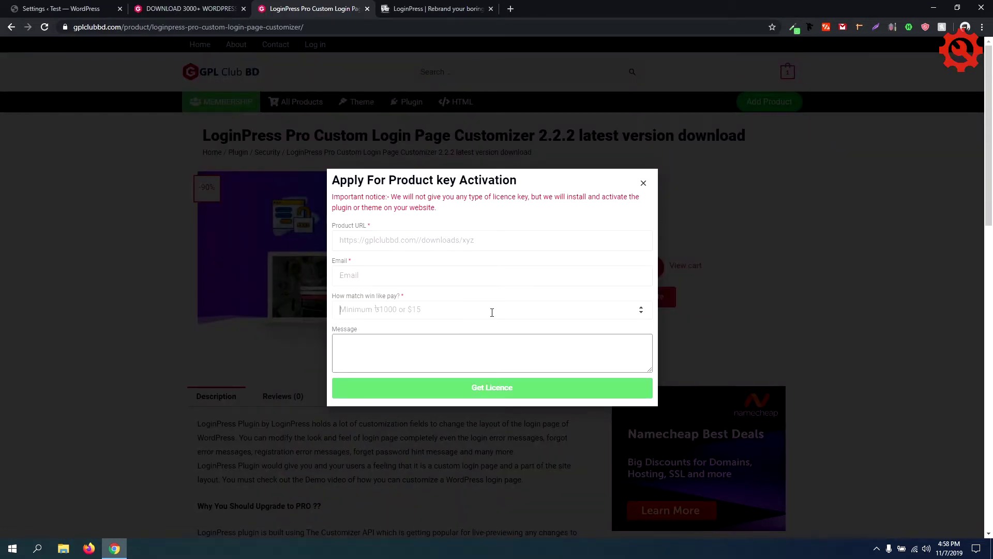
click(487, 369)
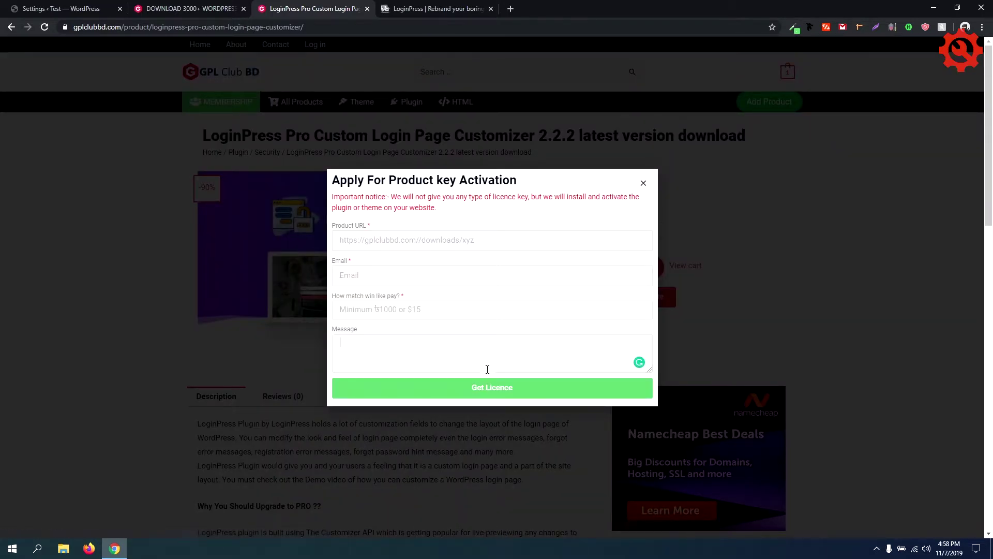
click(644, 185)
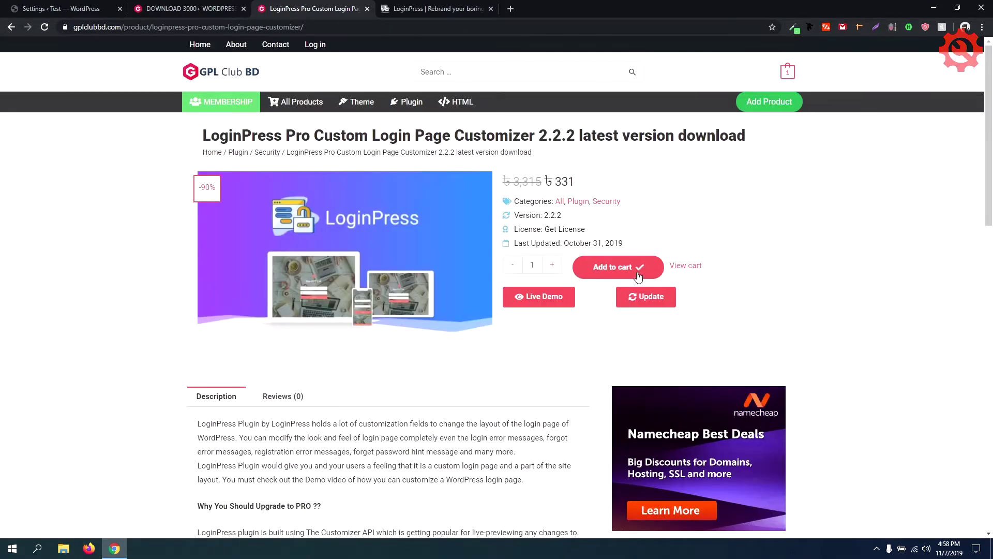
click(687, 265)
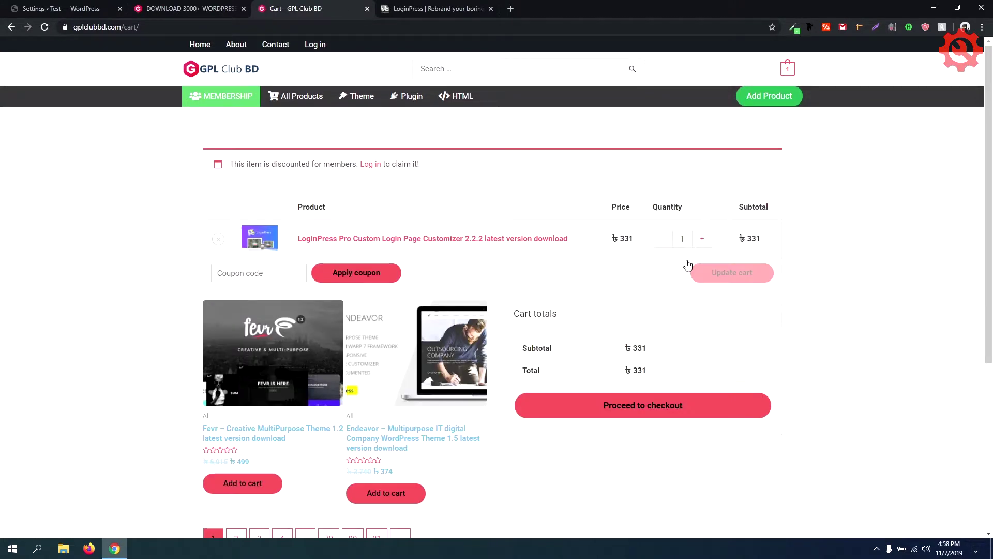
Compare the ৳331 cart subtotal against LoginPress's $39 Personal plan price
scroll(635, 247, down, 2)
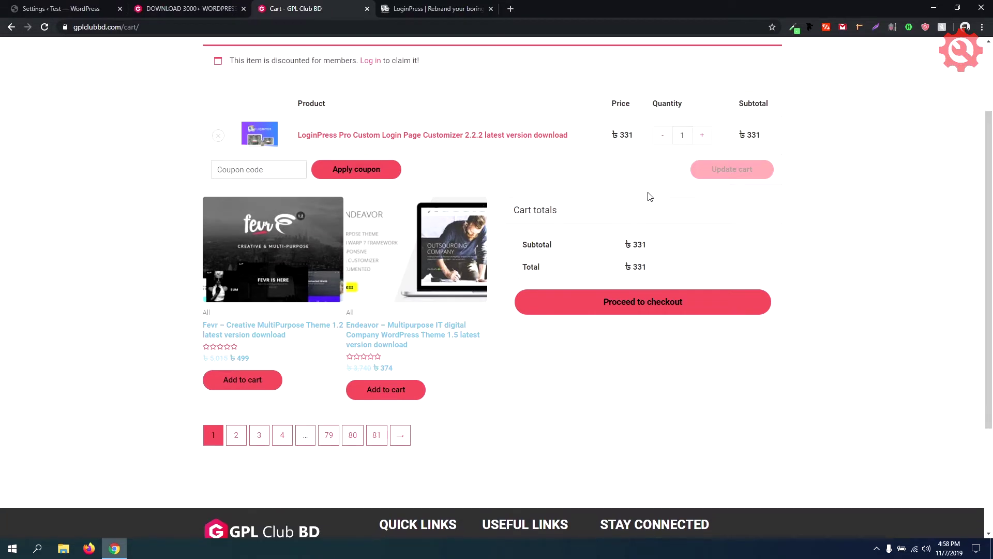
drag(747, 135, 766, 142)
click(630, 151)
click(434, 8)
drag(703, 164, 662, 158)
click(631, 84)
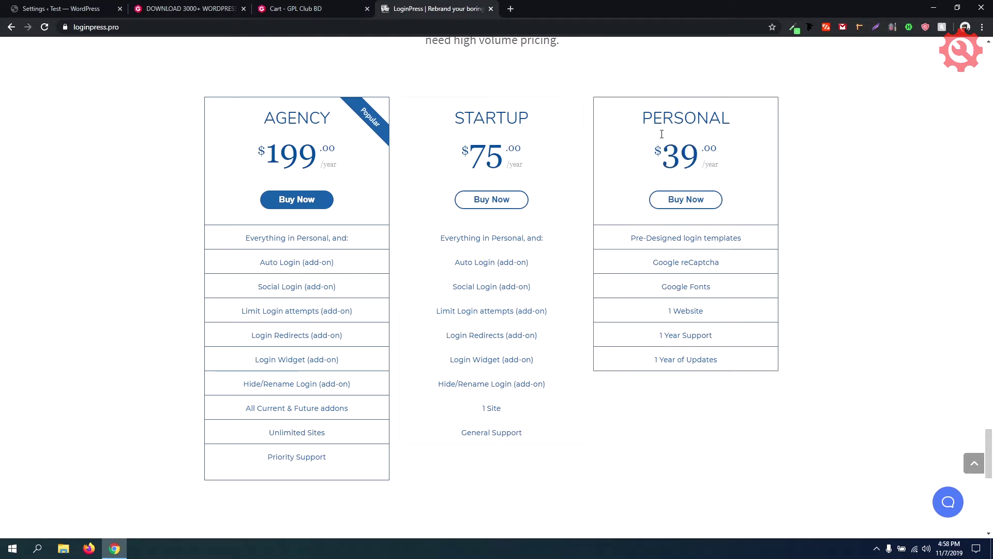
click(337, 7)
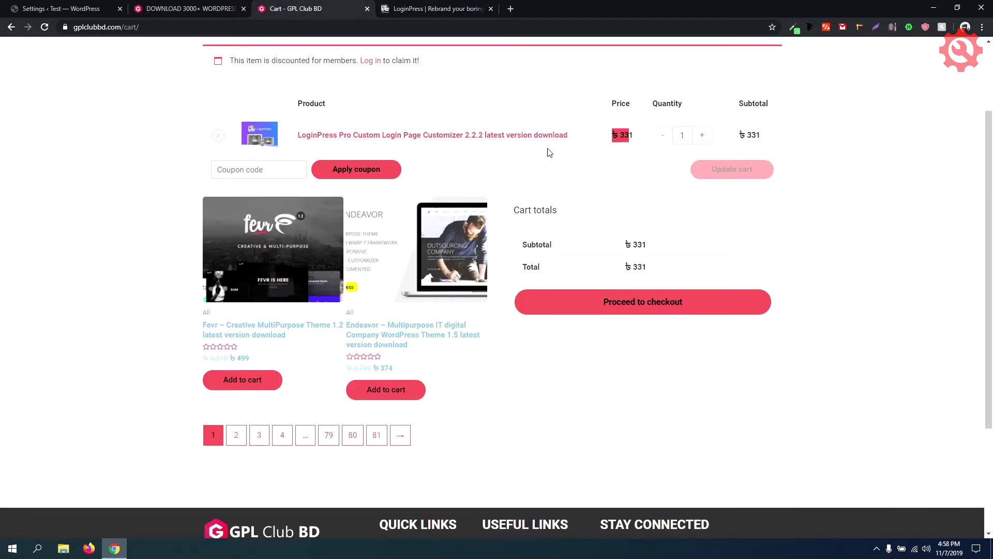
scroll(682, 218, down, 3)
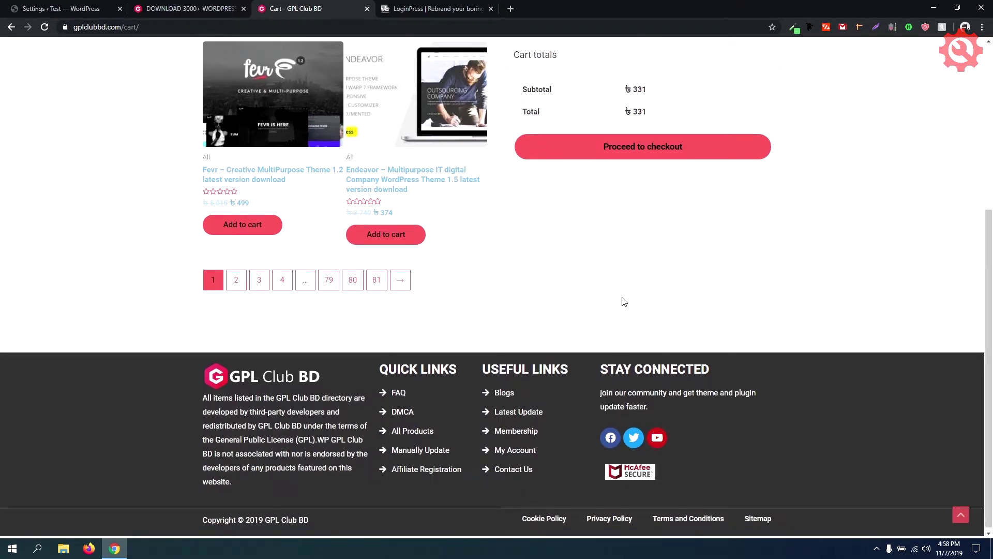
scroll(625, 299, up, 2)
Proceed to checkout and review the ৳338 total and bKash payment fields
click(616, 251)
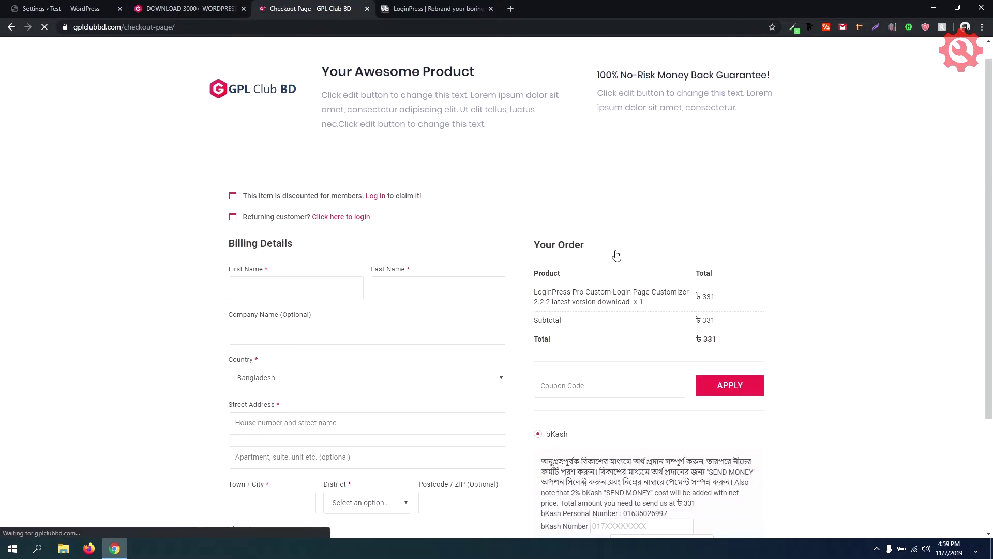
scroll(393, 170, down, 3)
scroll(497, 268, down, 1)
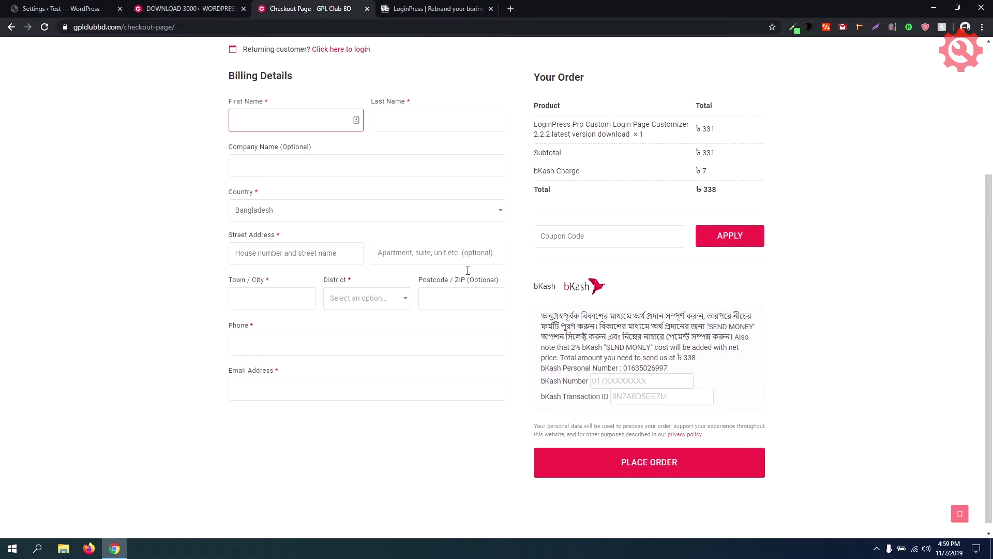
double_click(626, 361)
click(647, 373)
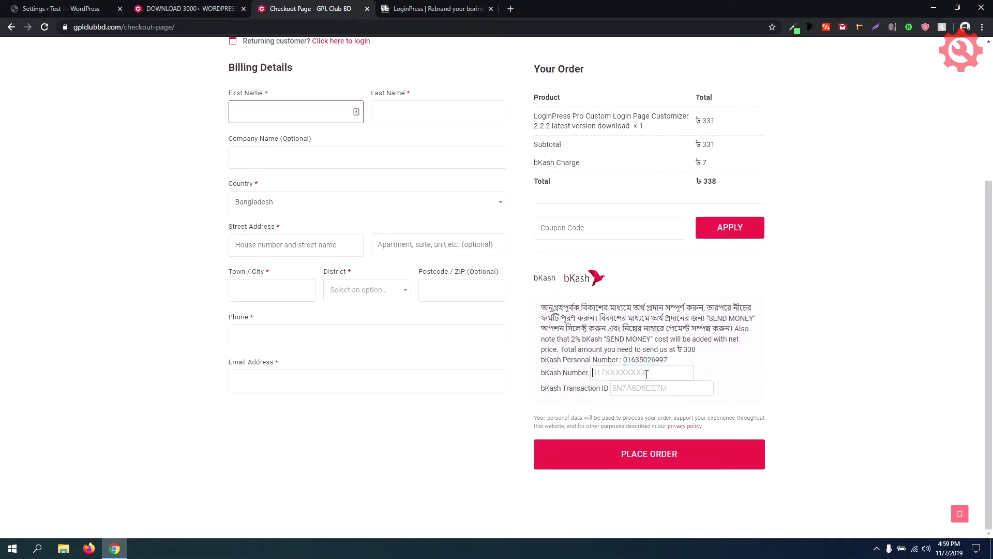
scroll(641, 417, up, 4)
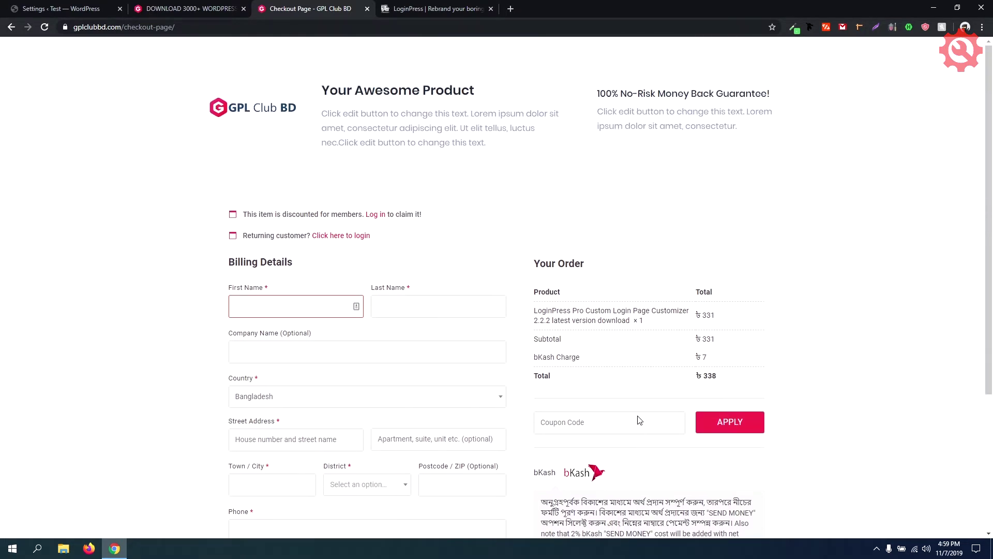
scroll(636, 413, down, 4)
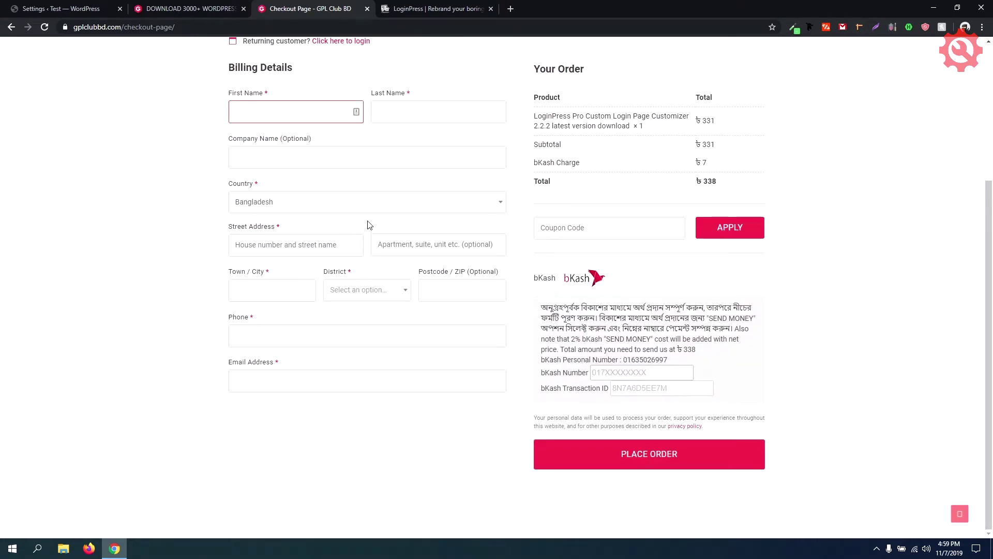
scroll(382, 221, up, 1)
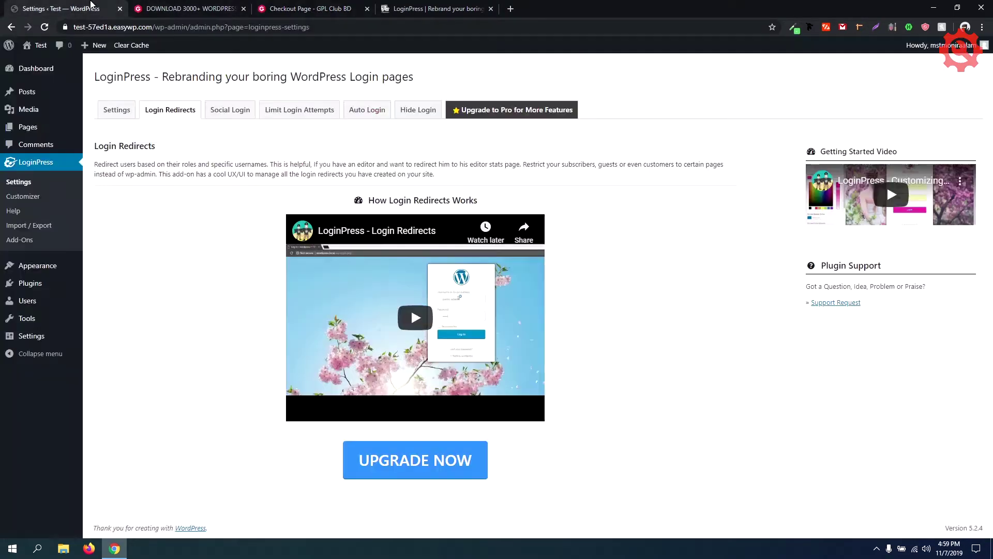
Back in WordPress, go to the Plugins > Add New page
key(ctrl+1)
mouse_move(25, 283)
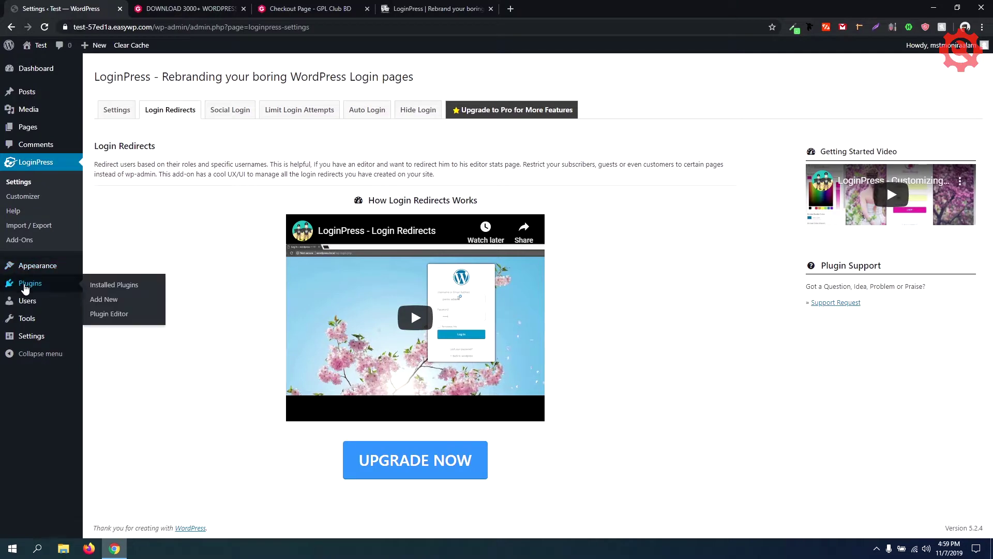
click(115, 305)
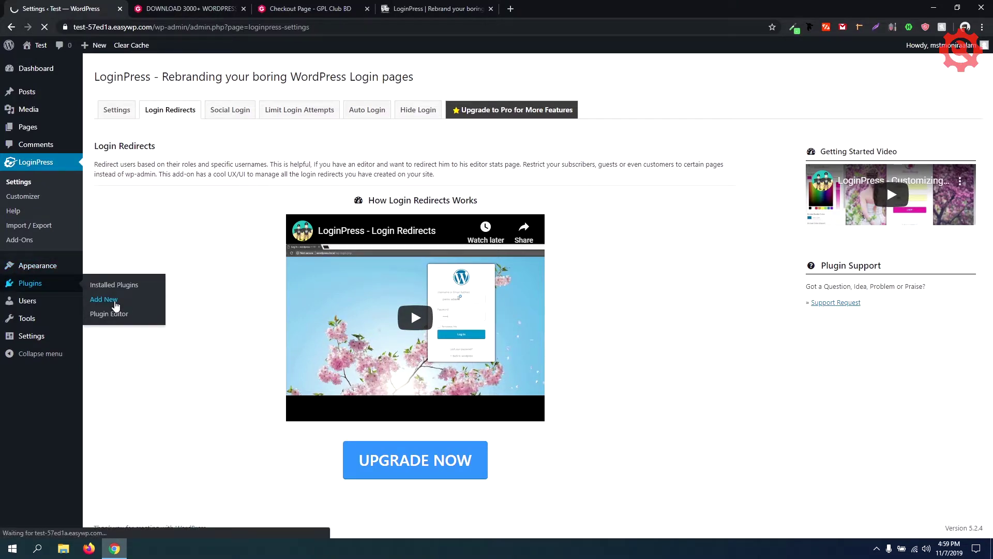
Upload LoginPress Pro.zip as a plugin, install and activate it, then open LoginPress Settings
click(201, 77)
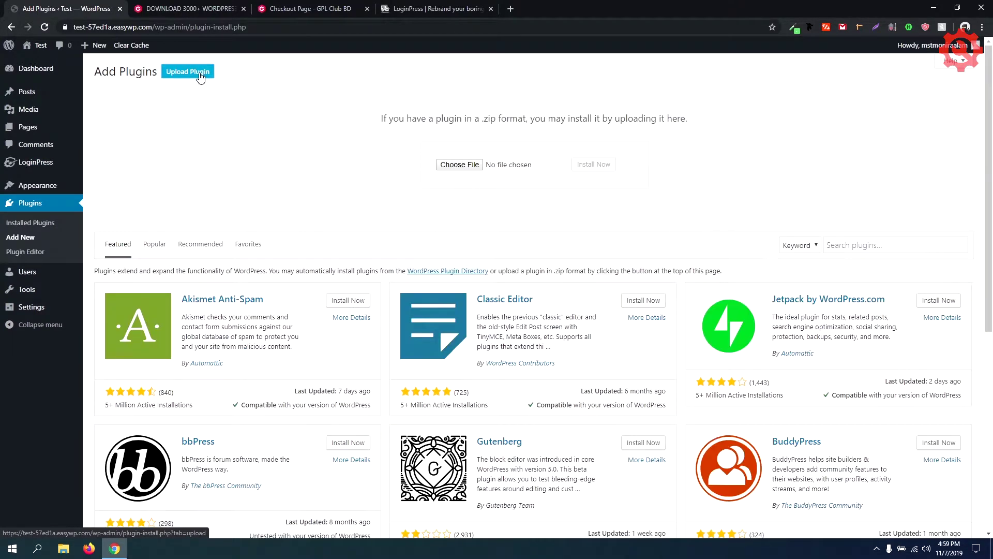
click(453, 165)
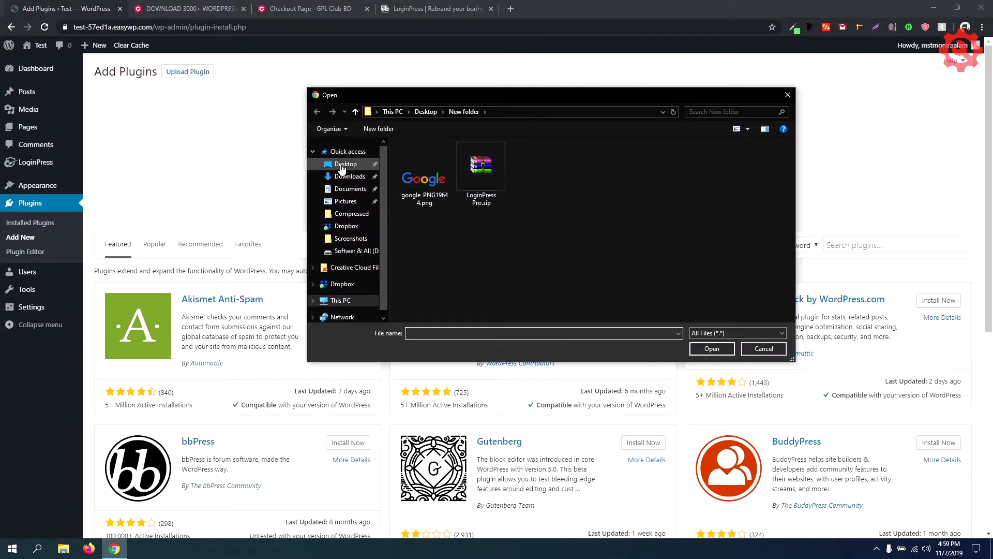
double_click(481, 168)
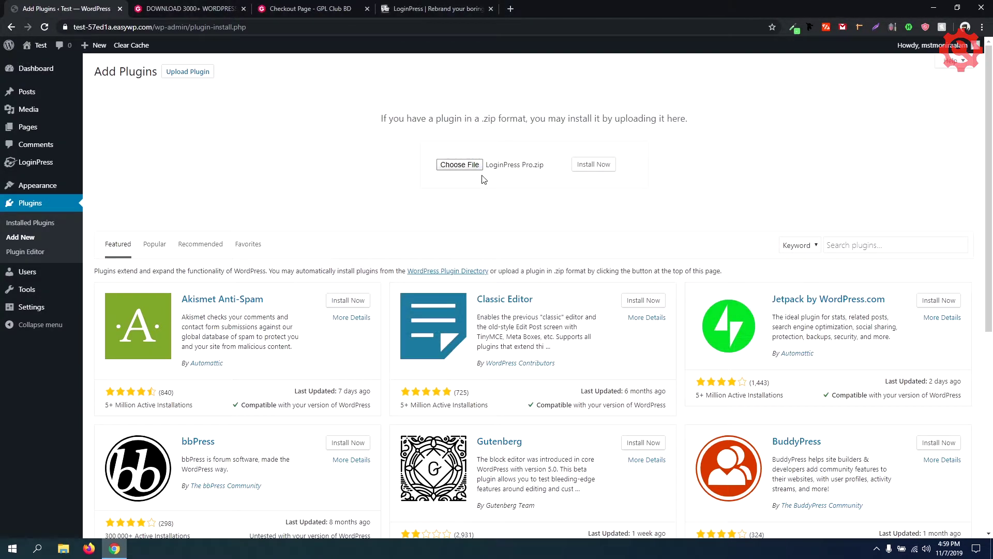
click(595, 165)
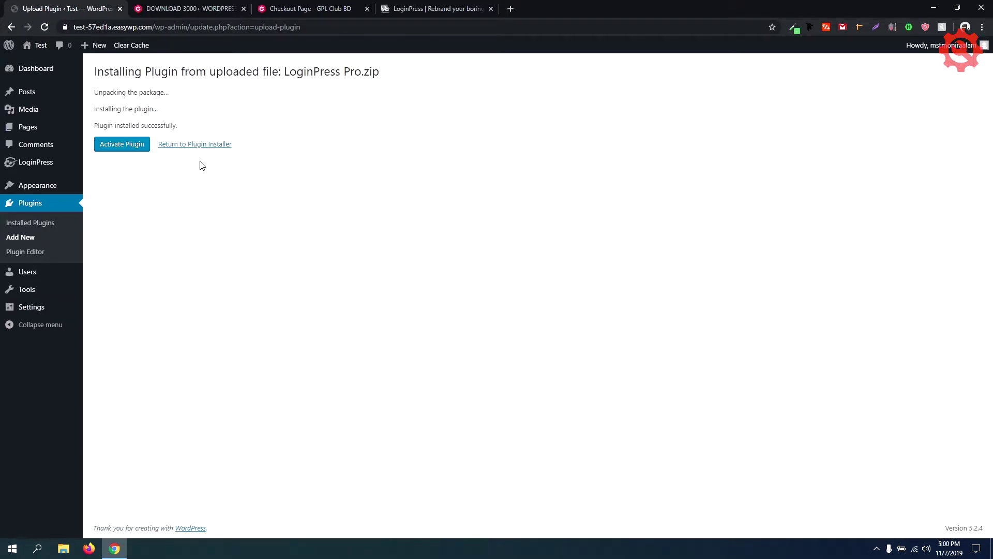
click(118, 150)
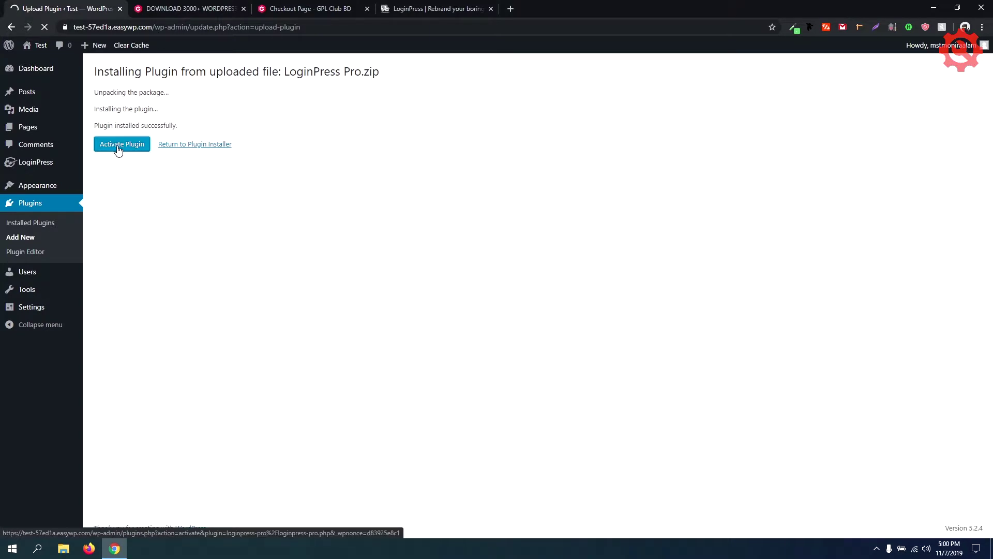
click(48, 165)
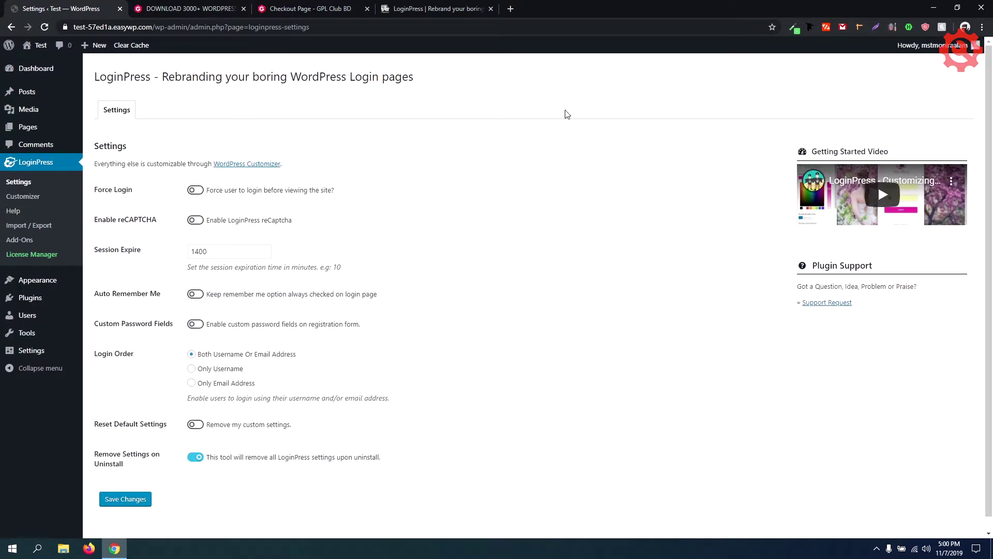
scroll(366, 124, down, 1)
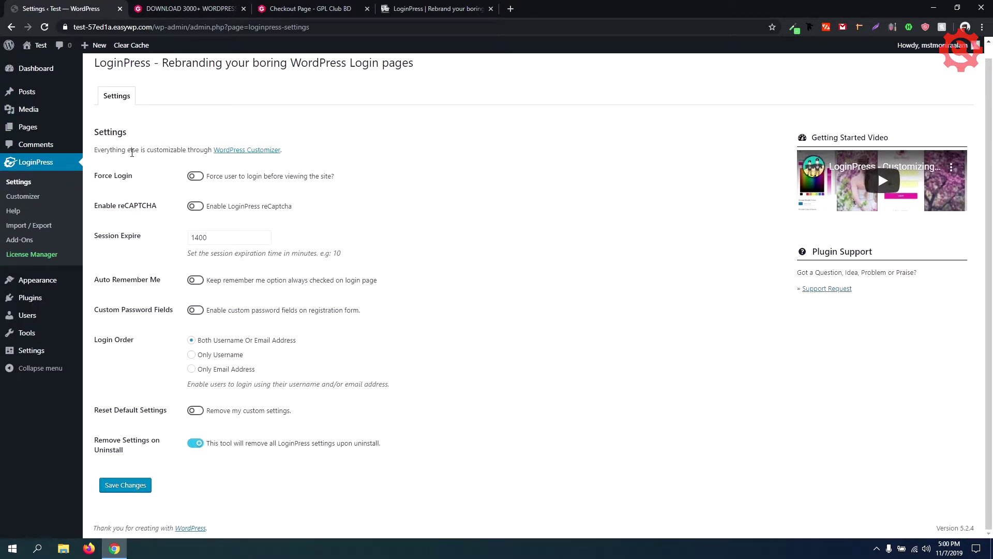
drag(93, 207, 94, 129)
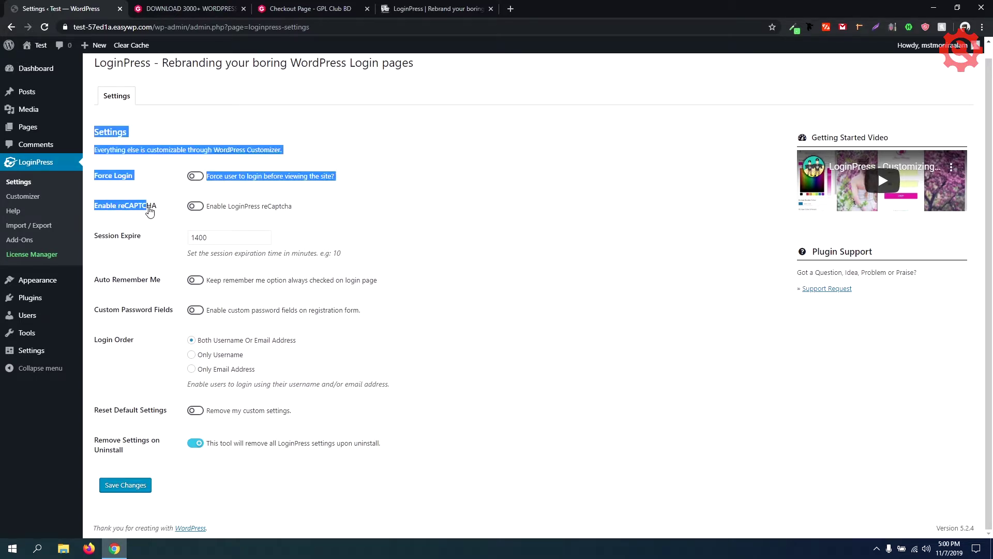
click(222, 215)
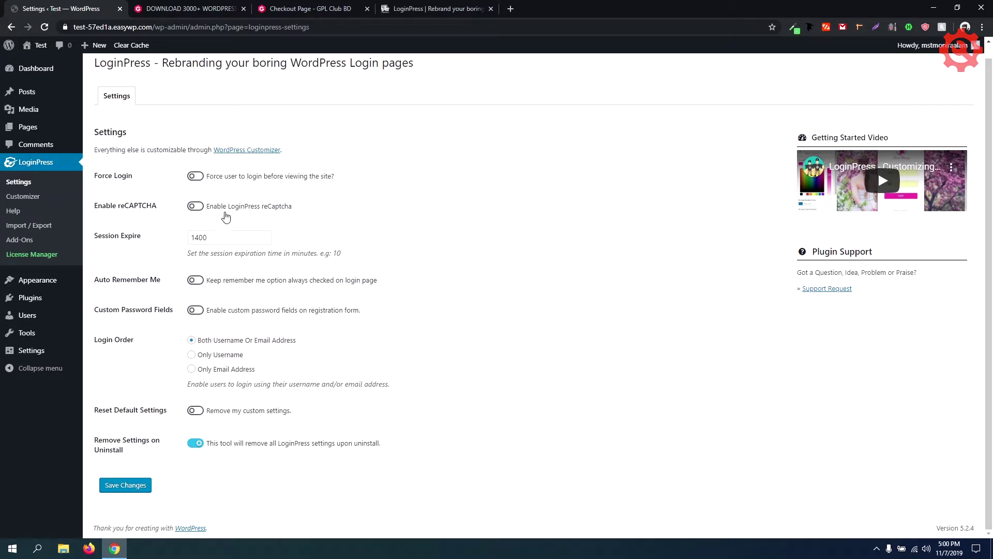
click(196, 208)
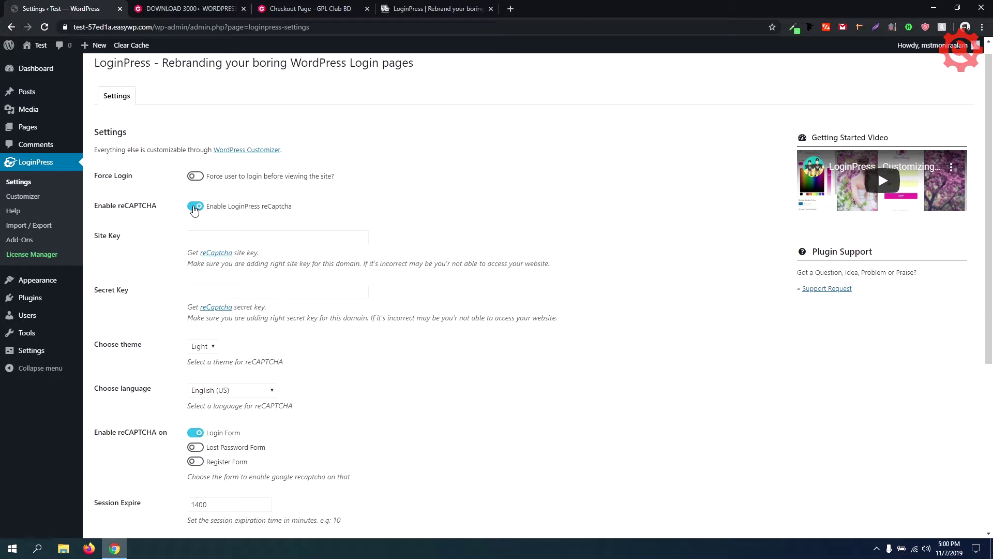
click(195, 206)
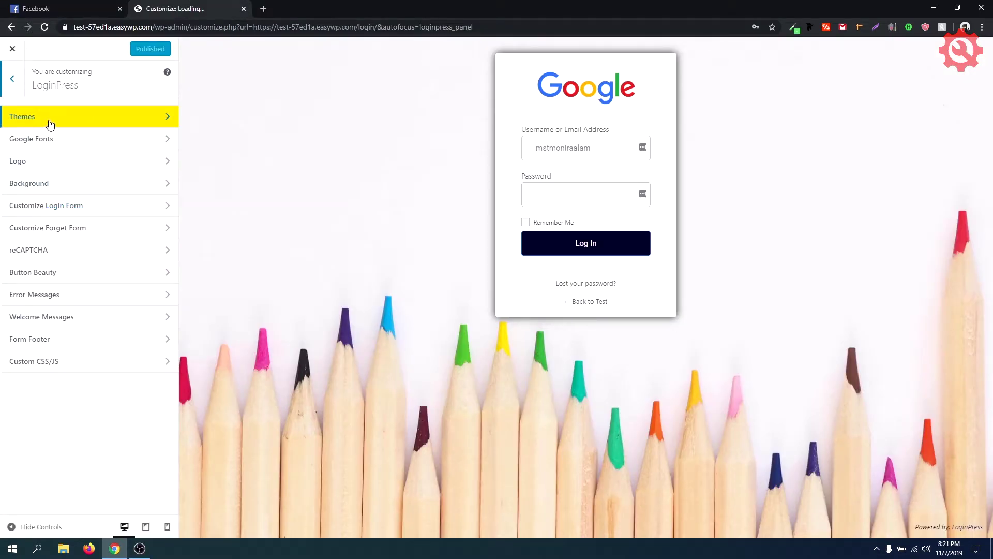
Preview the login page with the Bikers theme, then switch to the Startup theme
click(88, 122)
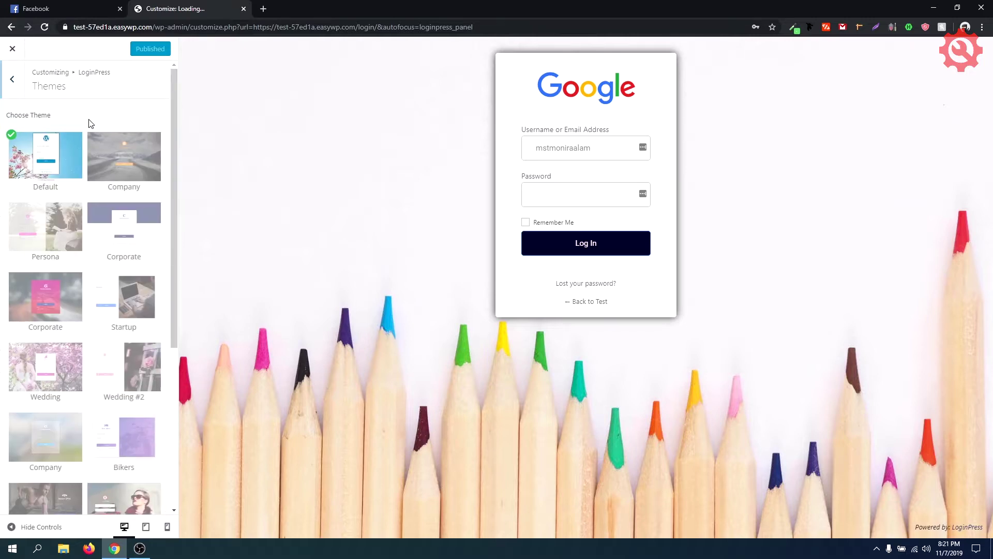
scroll(56, 217, down, 4)
click(135, 234)
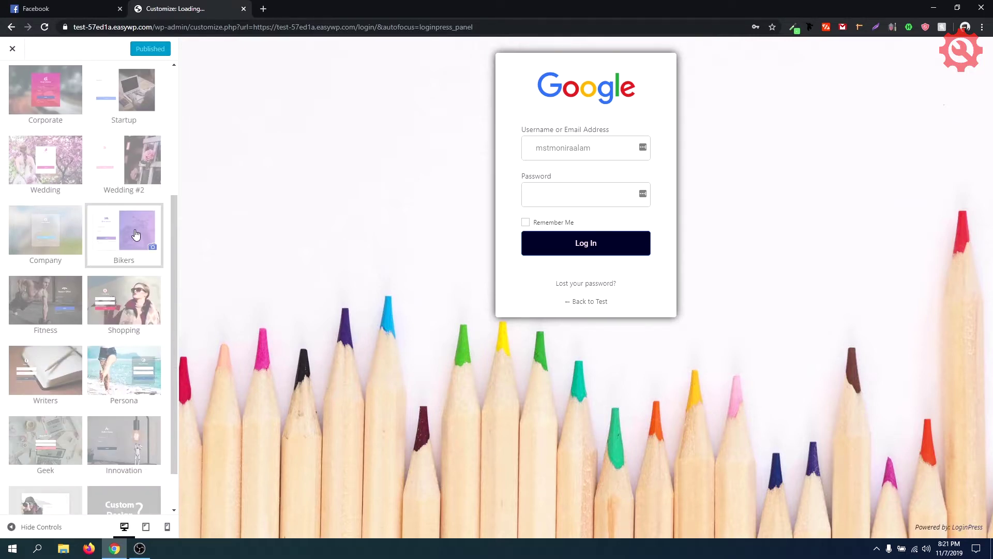
scroll(134, 222, up, 2)
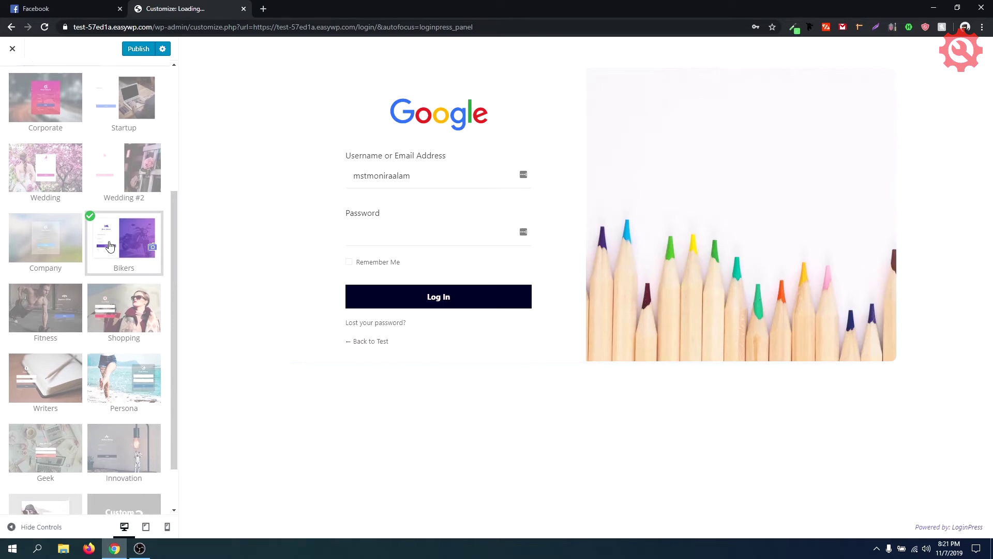
click(133, 212)
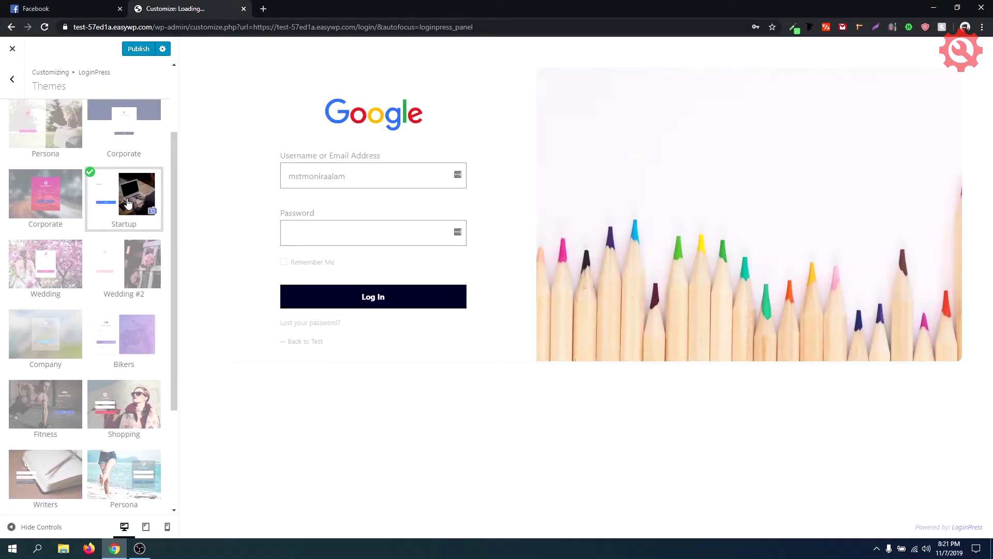
scroll(128, 202, up, 2)
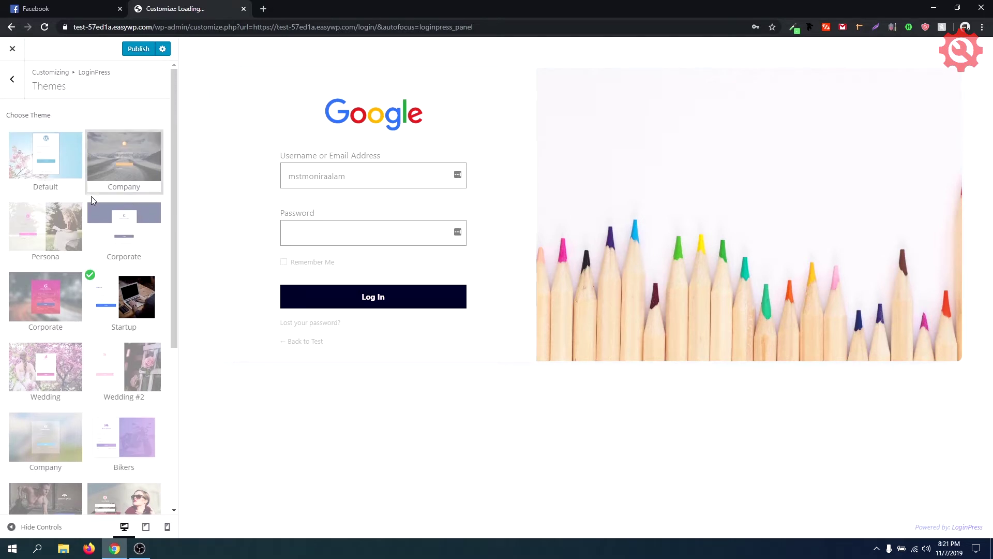
In the Background section, select a different gallery background image
click(13, 79)
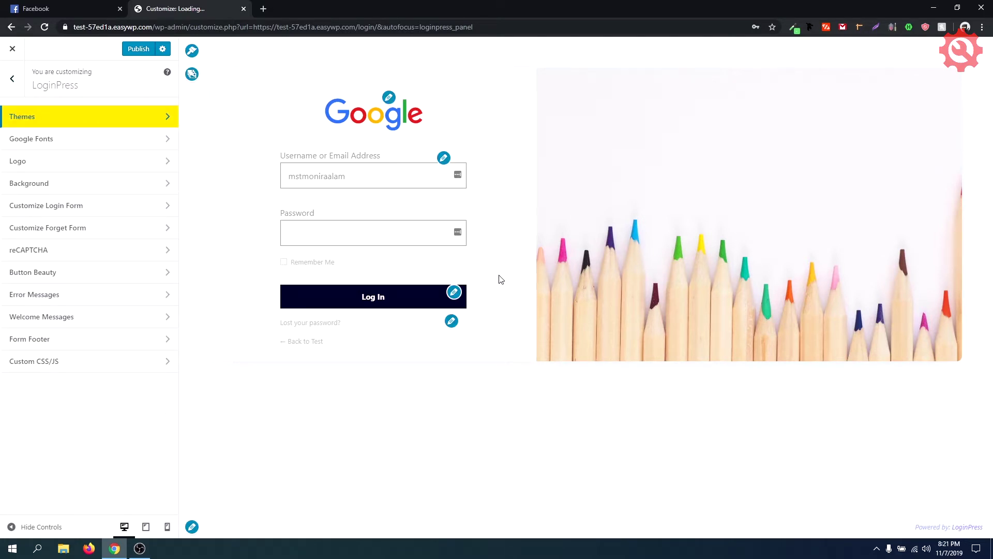
click(192, 74)
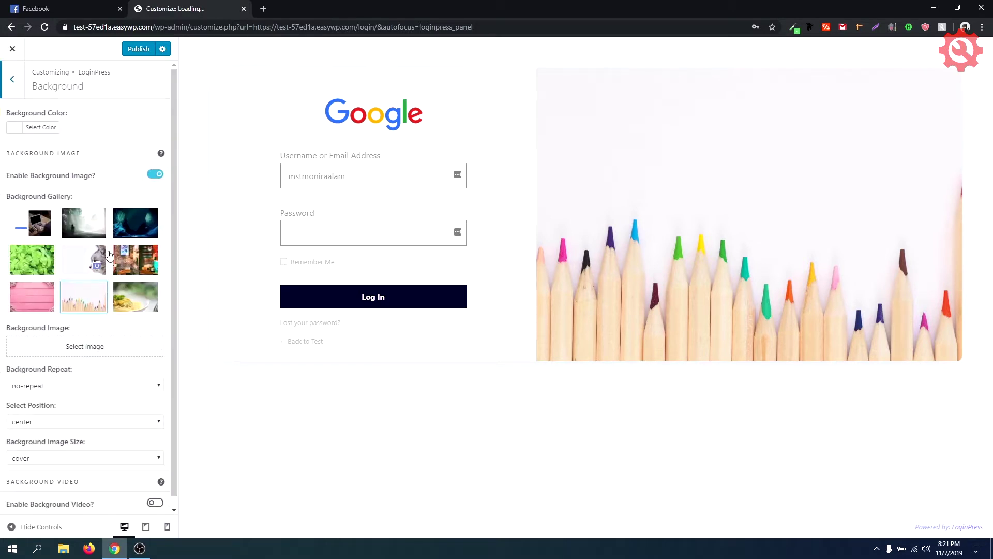
scroll(109, 253, down, 1)
click(38, 218)
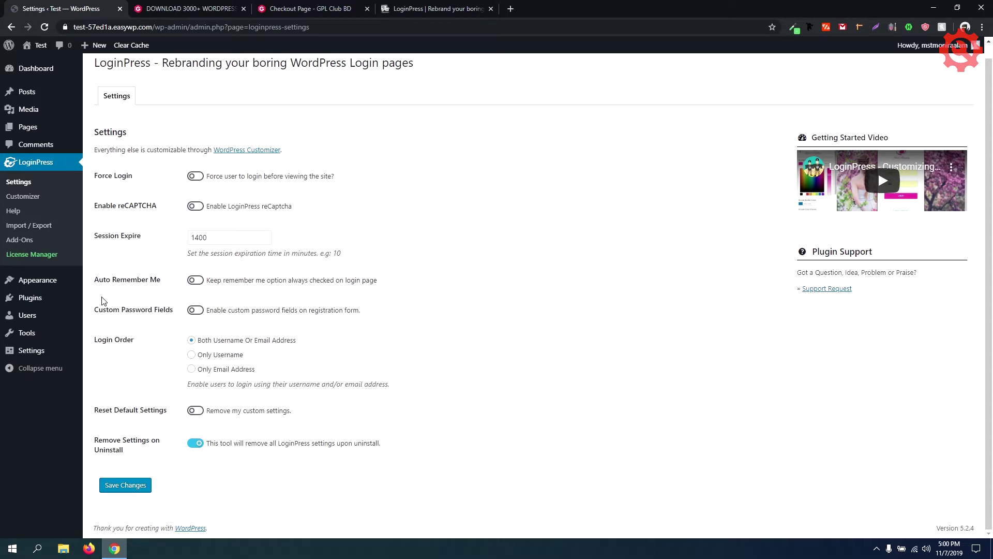
Visit LoginPress Add-Ons, then Settings, then Add-Ons again to see the locked add-ons
click(27, 241)
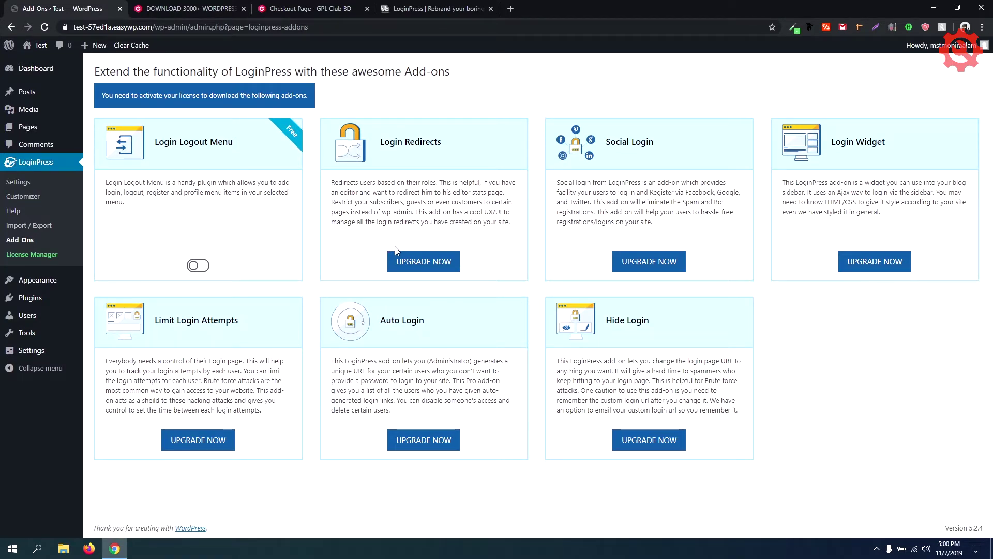
click(18, 182)
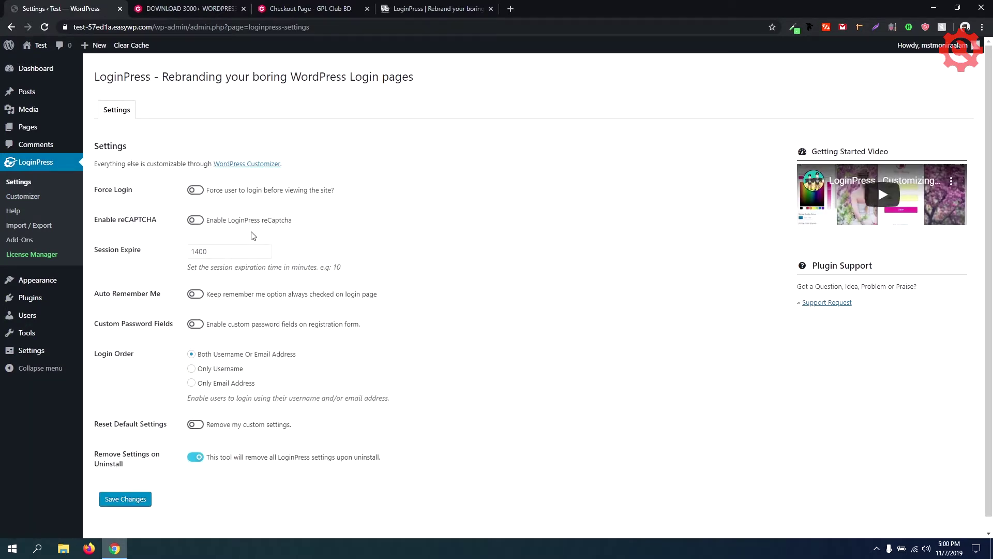
click(30, 241)
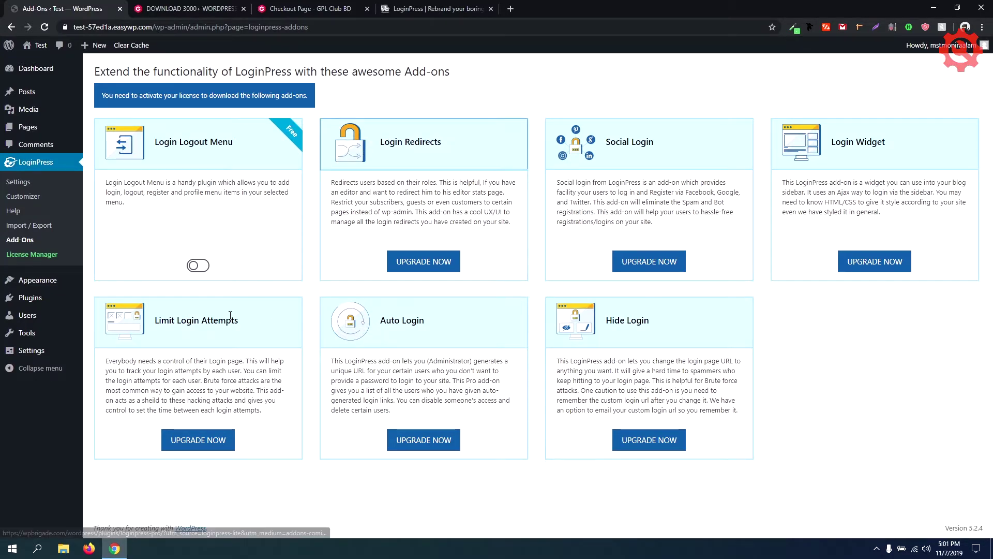
click(340, 4)
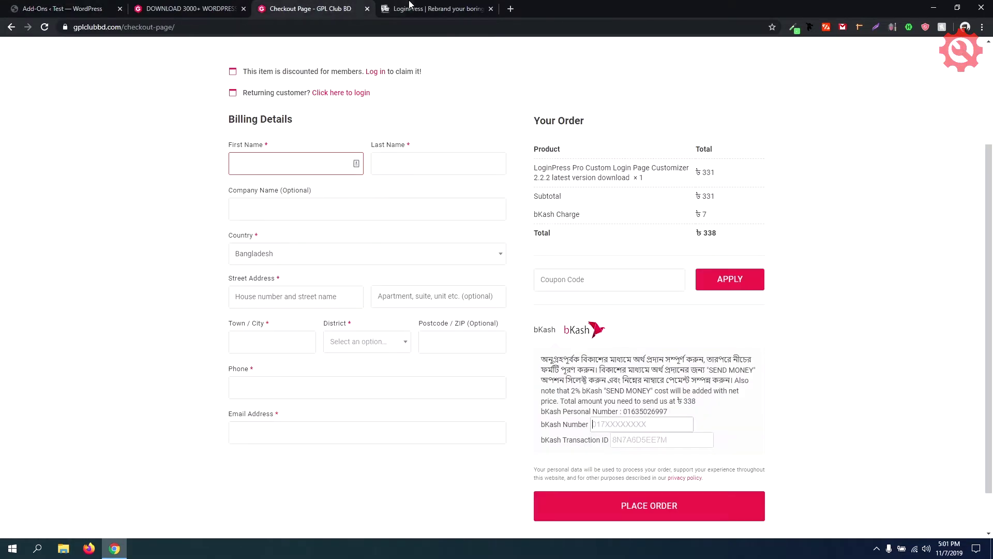
click(422, 9)
scroll(333, 195, up, 3)
scroll(333, 195, up, 4)
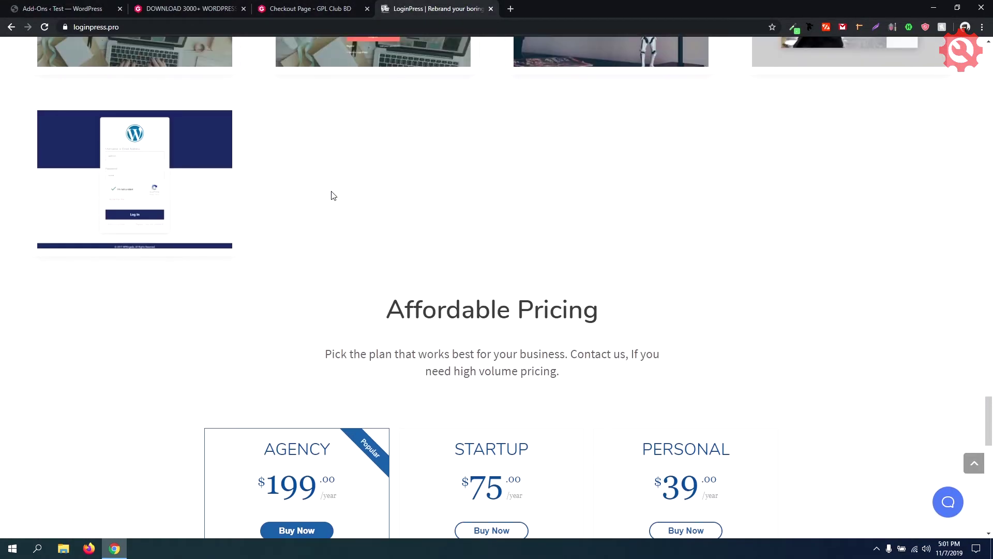
scroll(260, 168, down, 1)
scroll(489, 233, down, 6)
scroll(488, 236, down, 4)
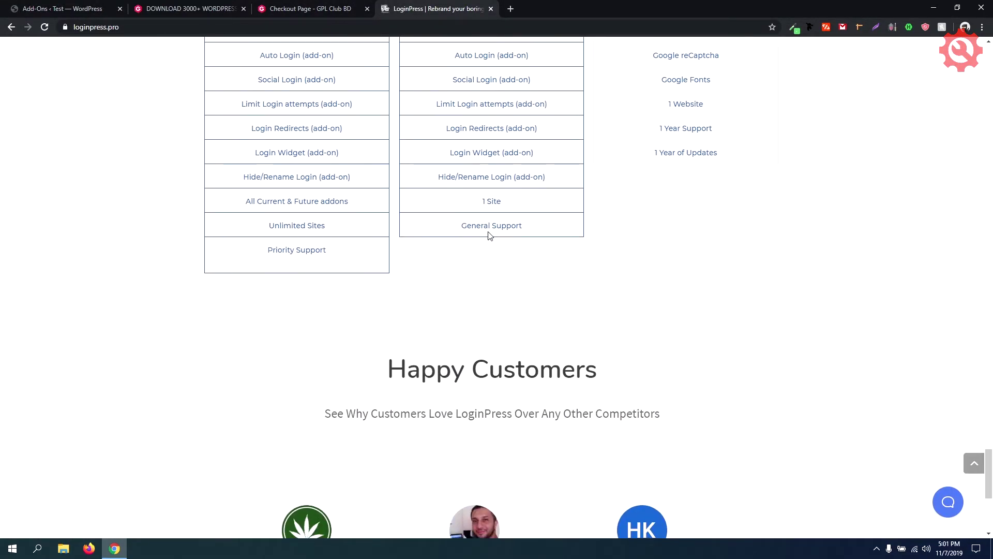
scroll(487, 233, up, 4)
click(304, 4)
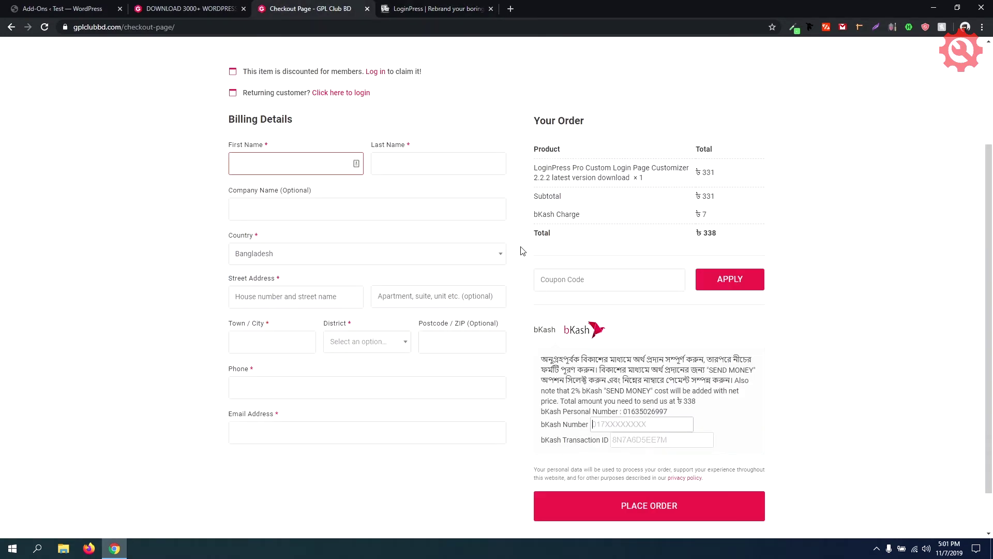
click(190, 9)
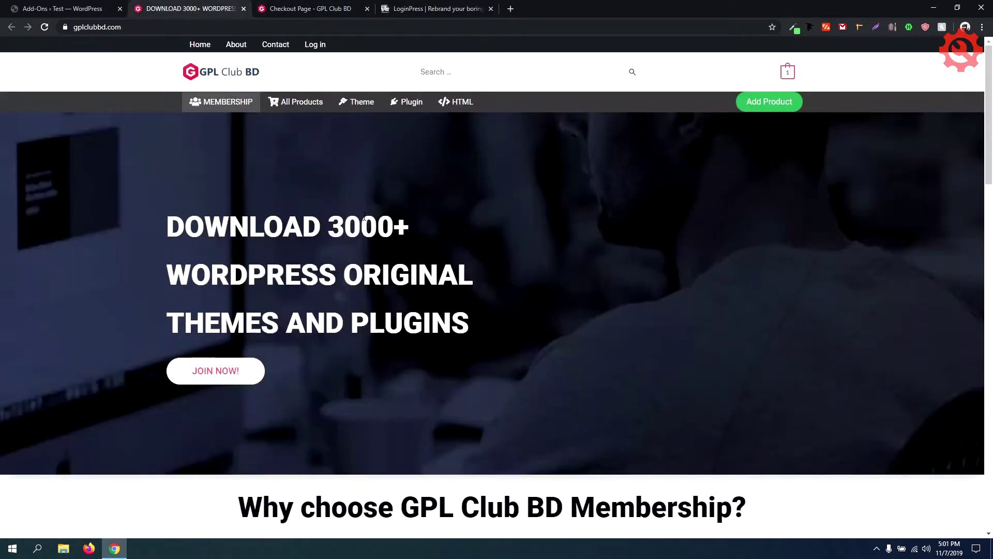
scroll(364, 218, down, 3)
scroll(347, 238, up, 3)
key(ctrl+shift+Tab)
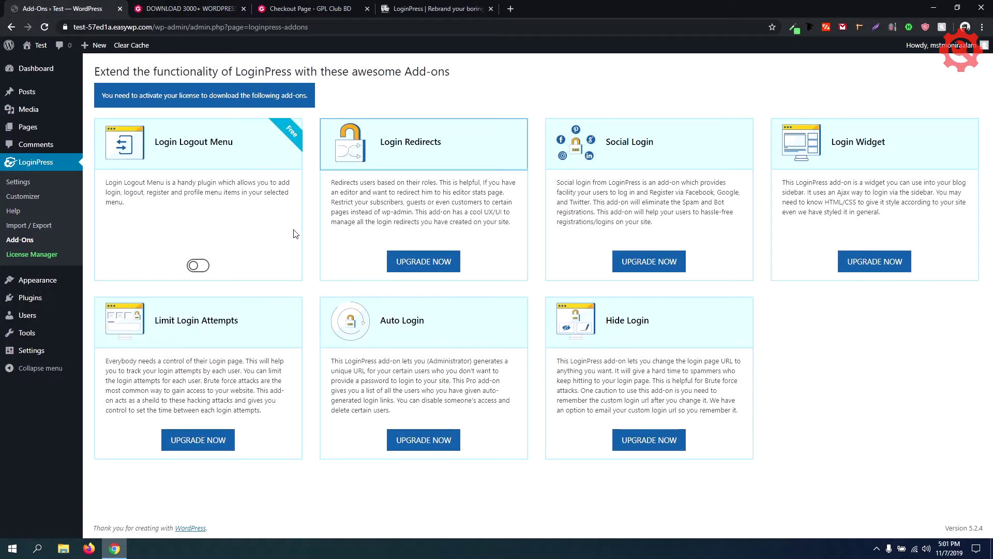
Reload Add-Ons, confirm the lifetime license in License Manager, and return to Add-Ons
click(21, 240)
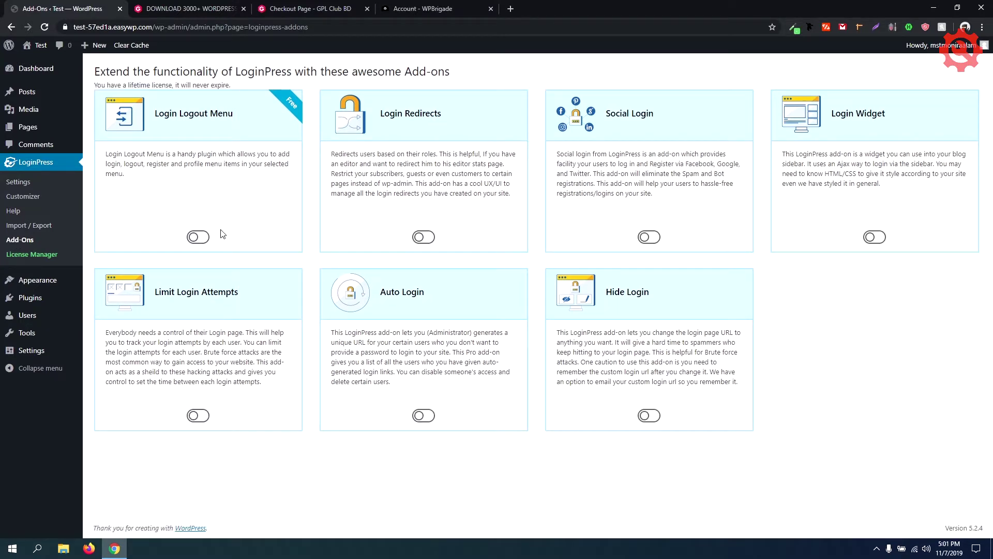
click(31, 254)
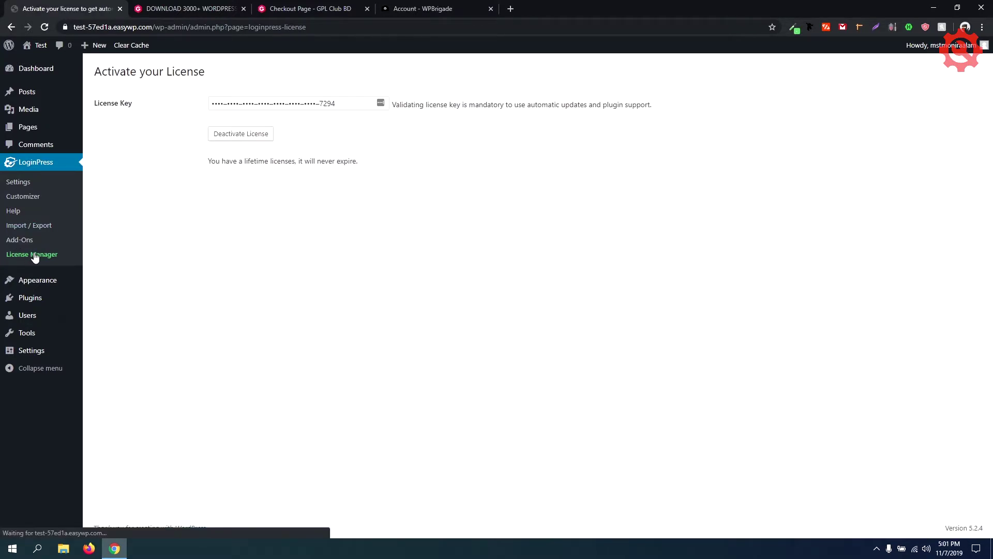
double_click(322, 102)
click(377, 160)
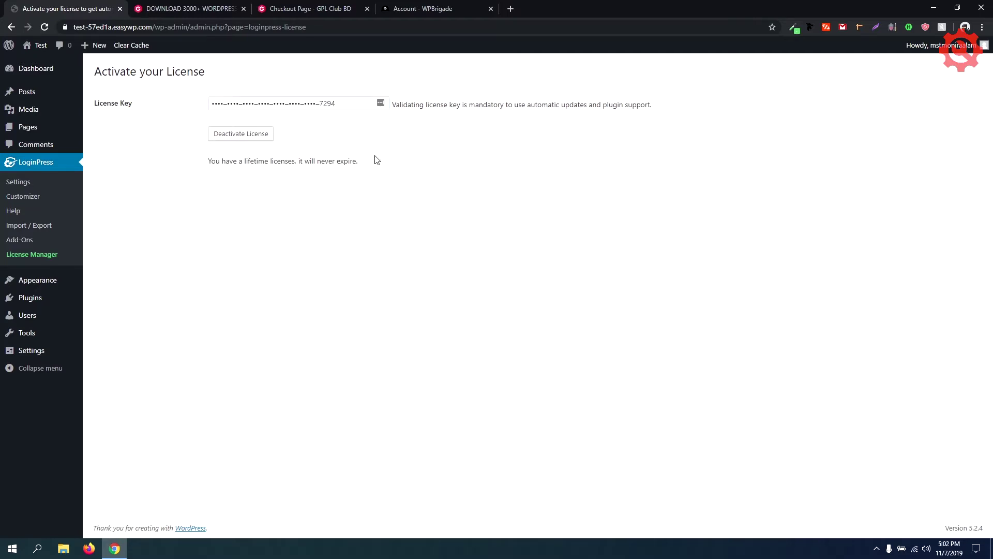
click(13, 241)
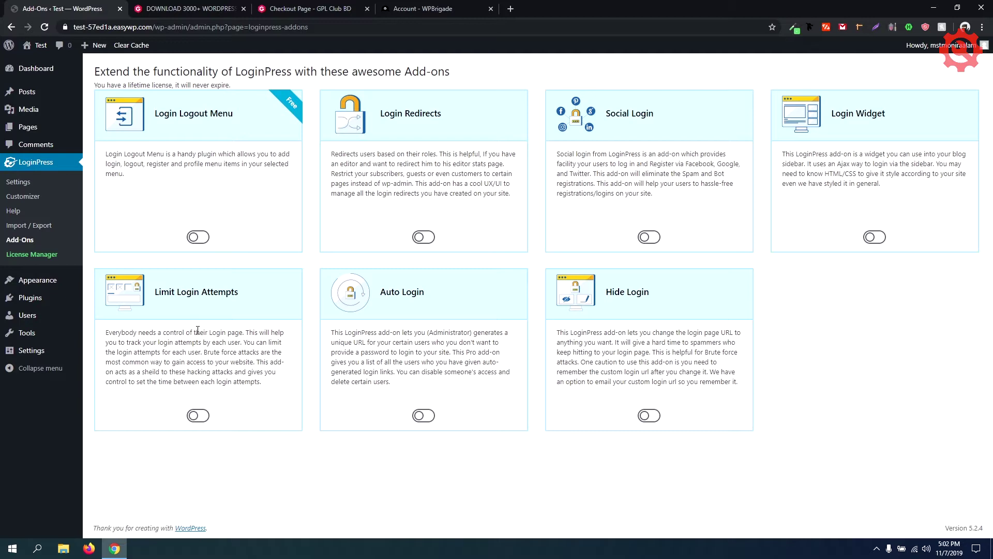
Toggle on the Limit Login Attempts and Hide Login add-on cards
click(198, 416)
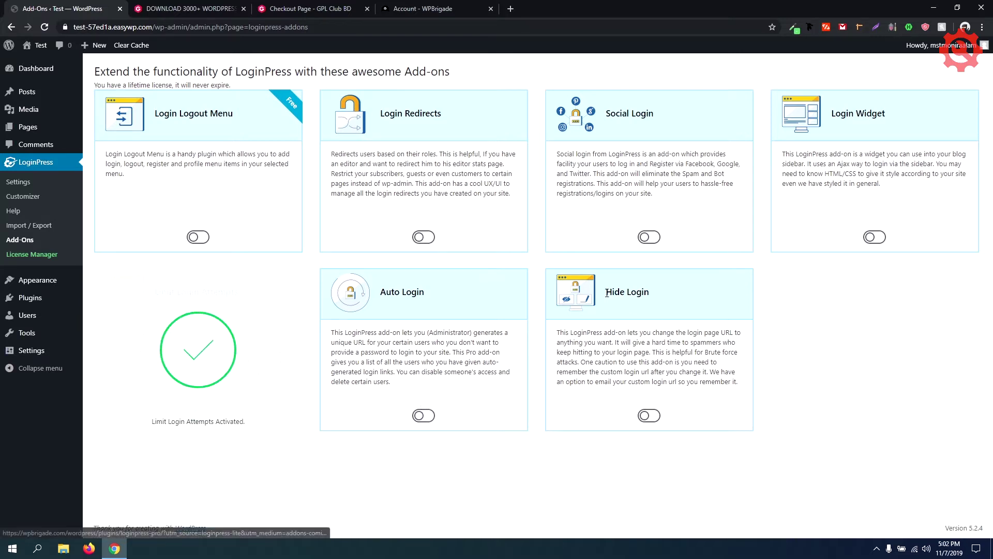
click(653, 416)
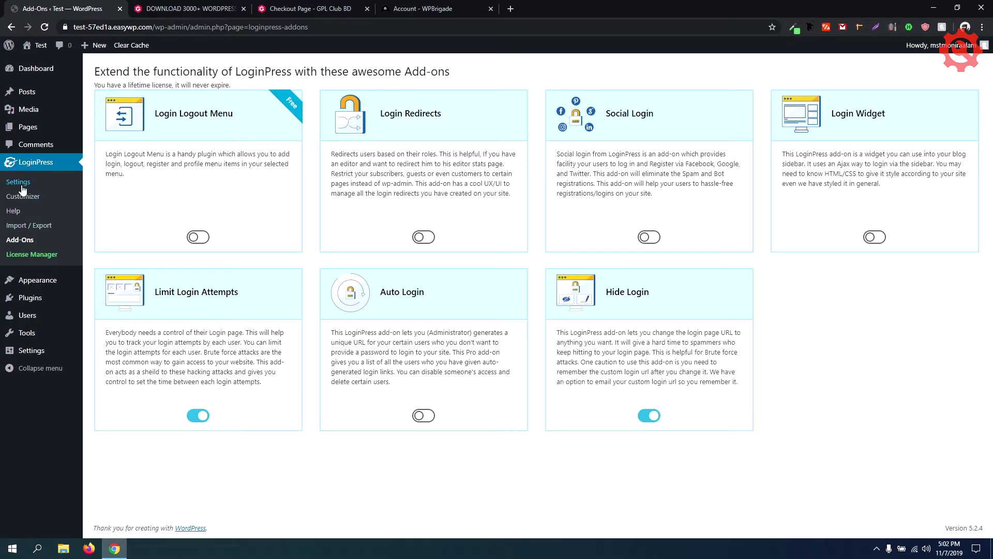
Check the installed plugins list, then open LoginPress Settings on the Hide Login tab
click(40, 304)
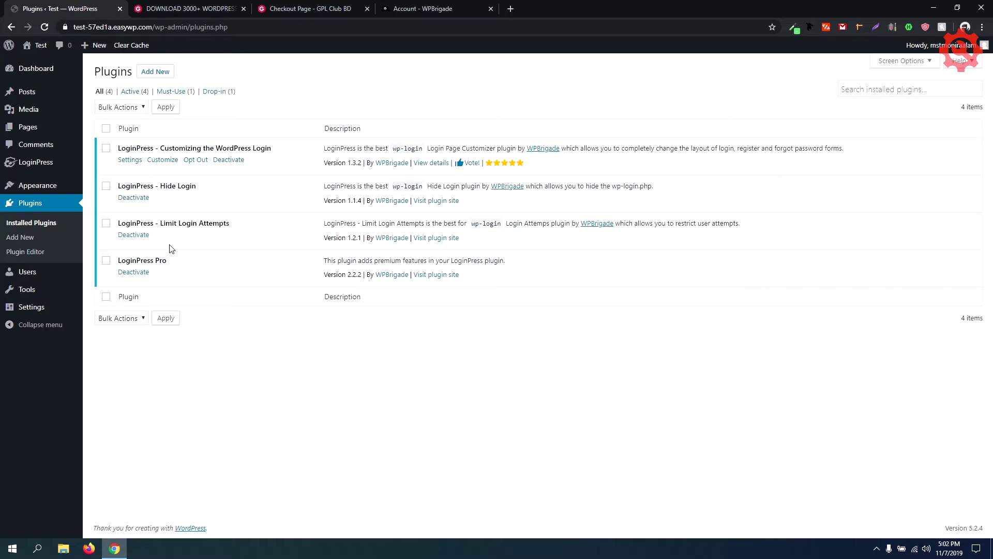
click(46, 163)
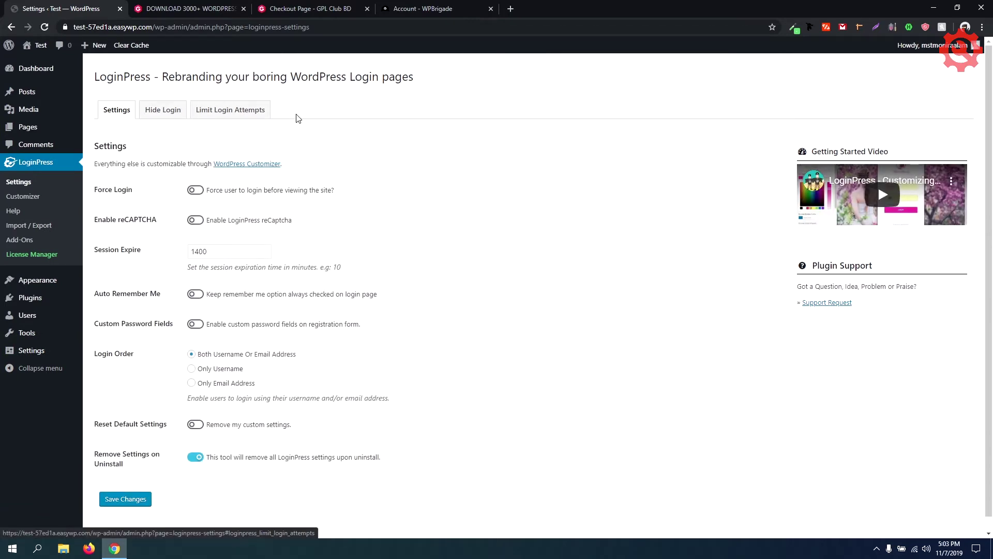
click(163, 114)
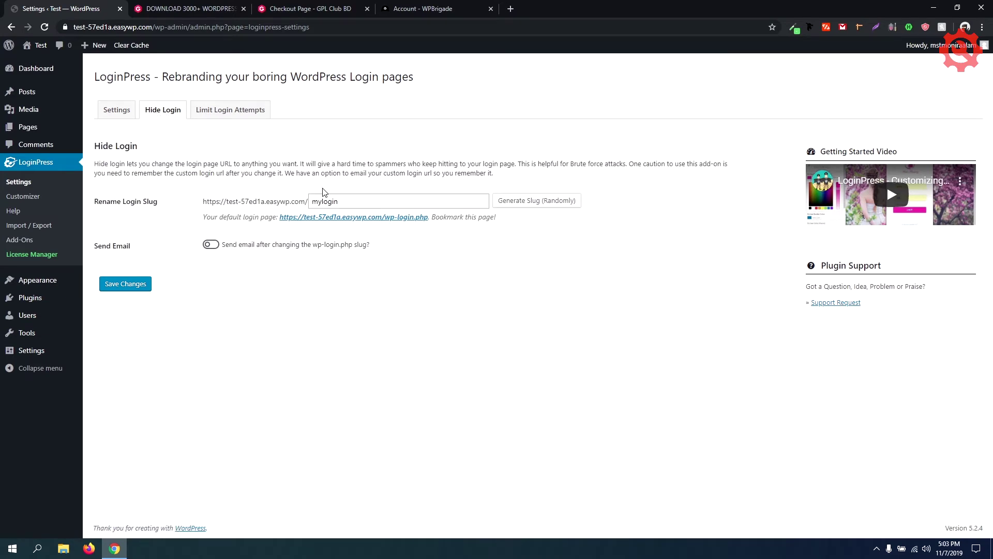
Rename the login slug from mylogin to login, save, and view Limit Login Attempts settings
drag(347, 203, 268, 209)
key(BackSpace)
text(login)
click(137, 289)
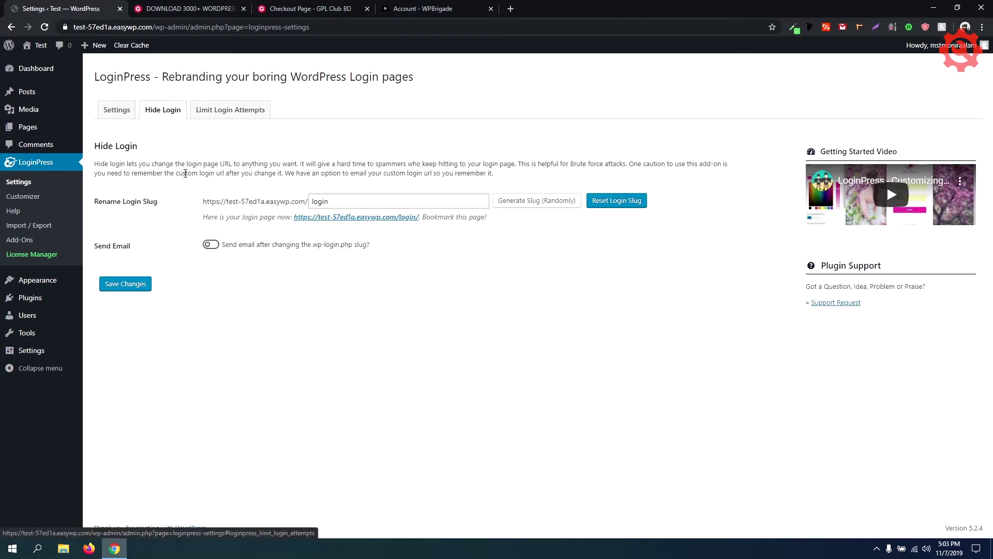
click(218, 110)
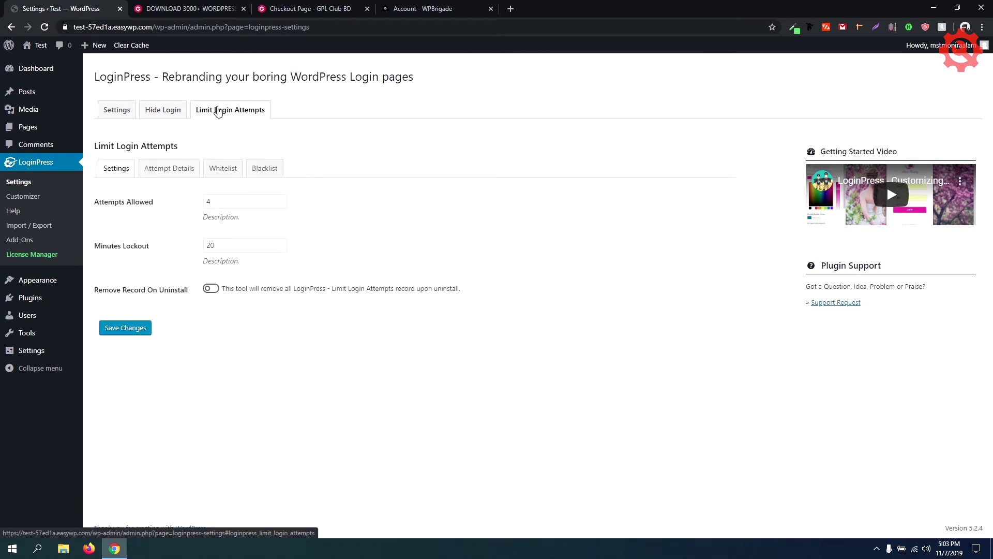
Change Attempts Allowed from 4 to 6, keep the 20-minute lockout, and save
click(220, 202)
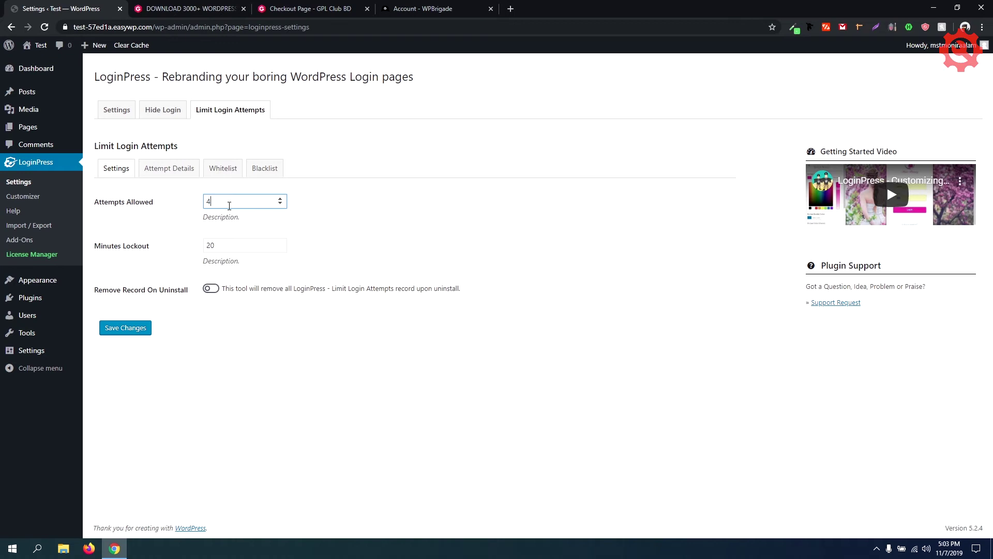
drag(229, 205, 128, 212)
text(6)
key(Tab)
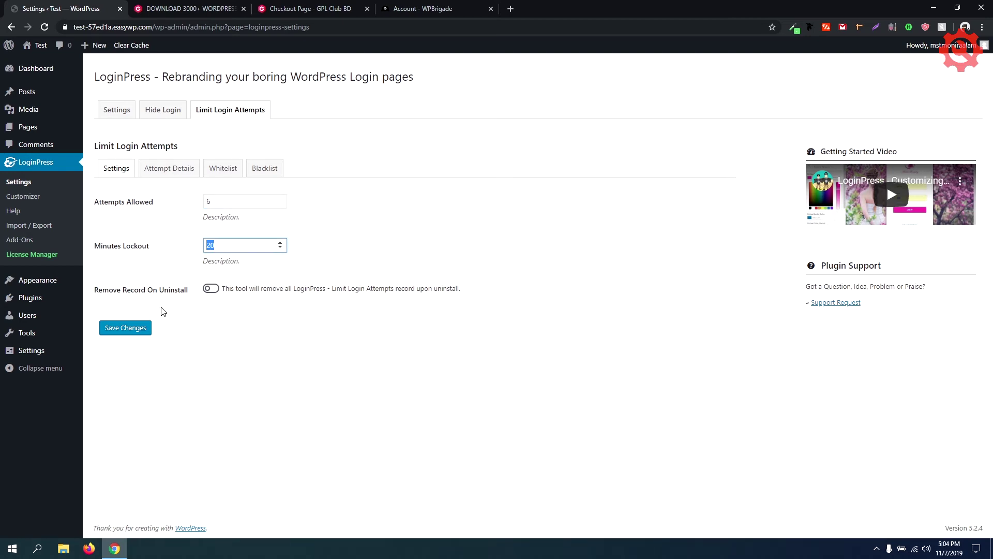
click(126, 328)
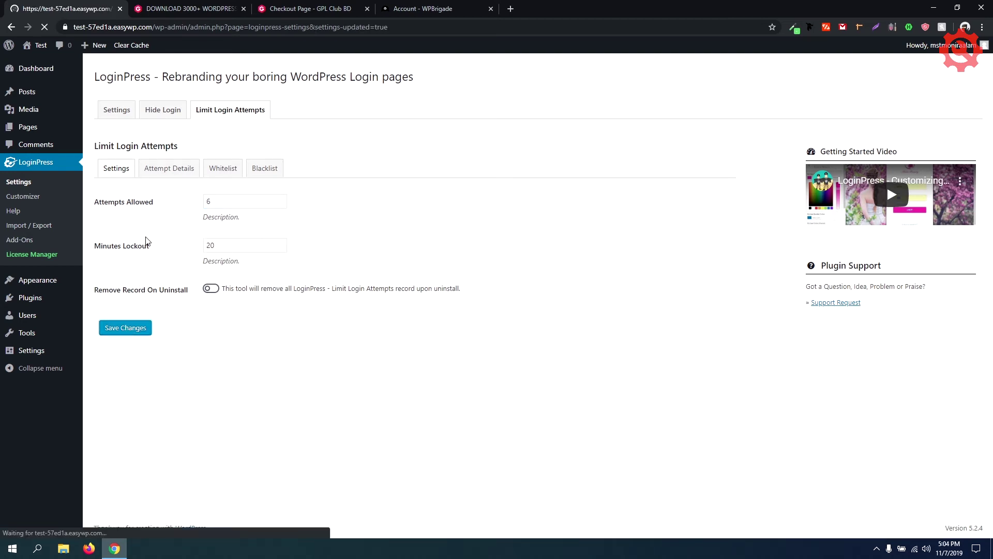
Check that the Attempt Details, Whitelist and Blacklist tables are empty, then return to settings
click(158, 170)
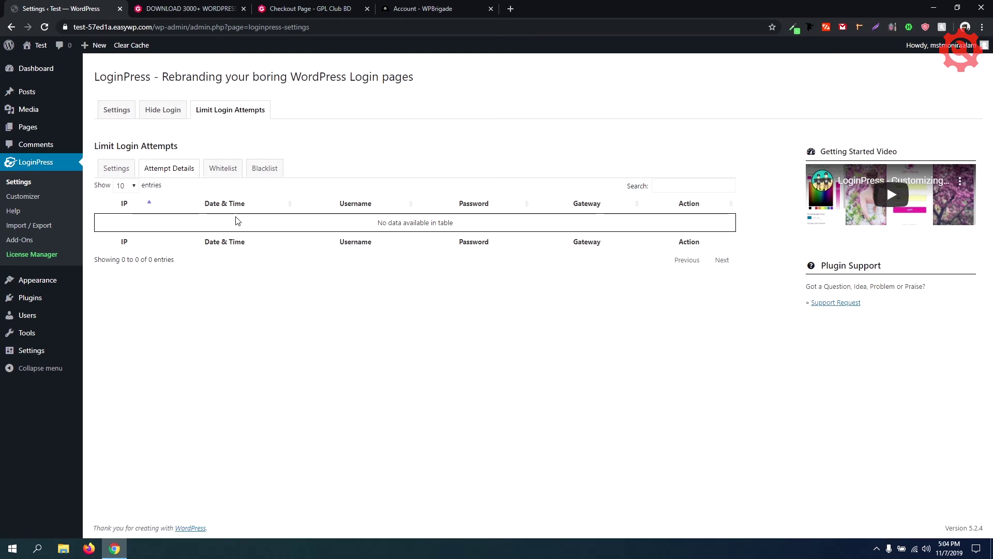
click(225, 172)
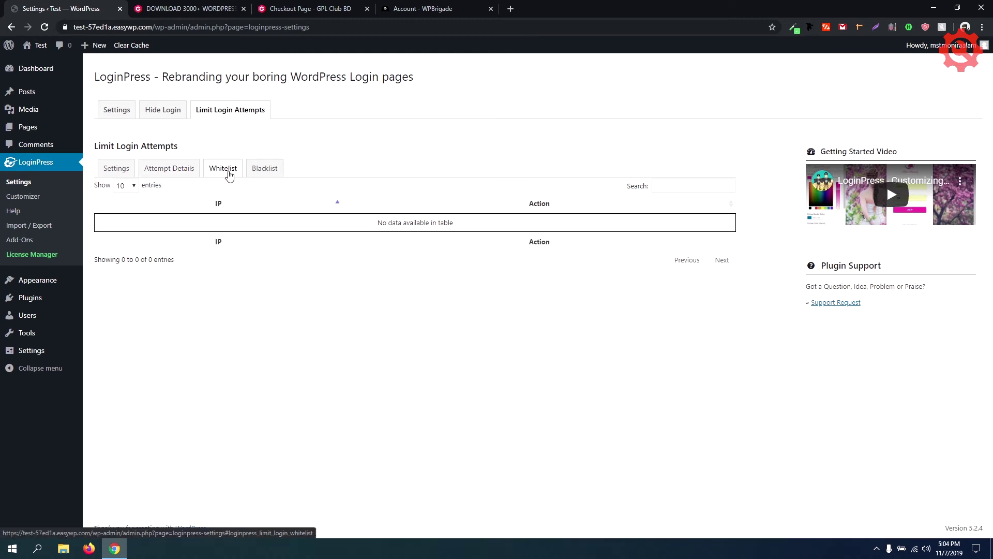
click(260, 169)
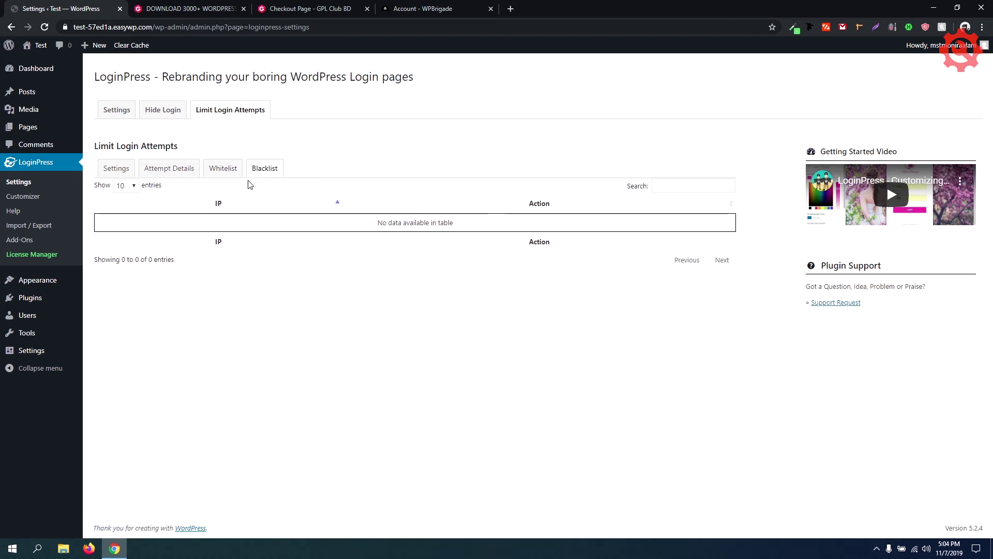
click(125, 174)
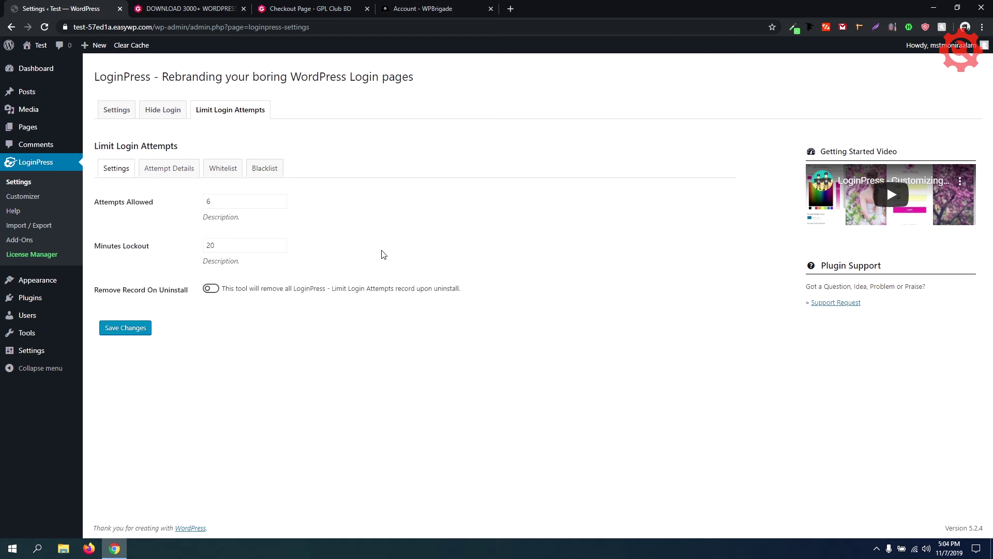